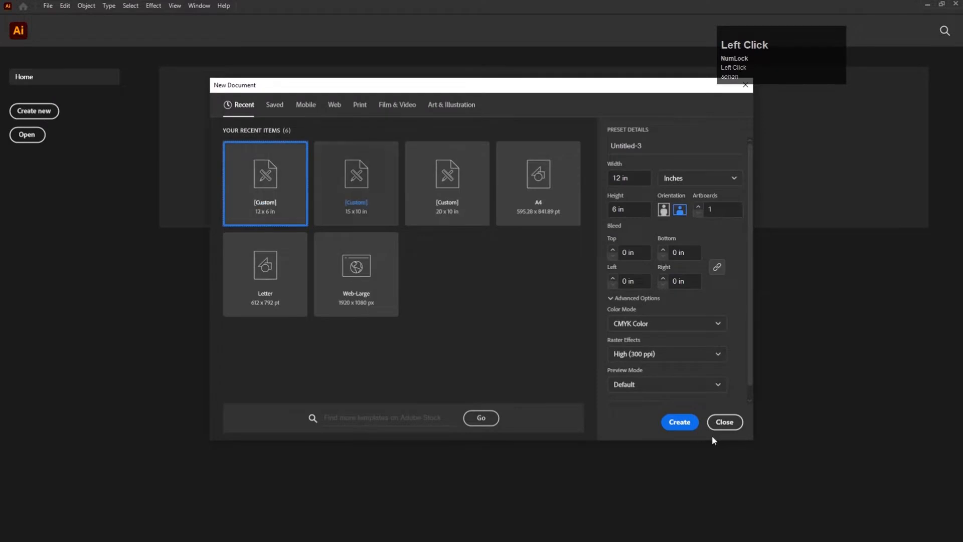
Create a 12 x 6 in CMYK document at 300 ppi and show the rulers
click(680, 422)
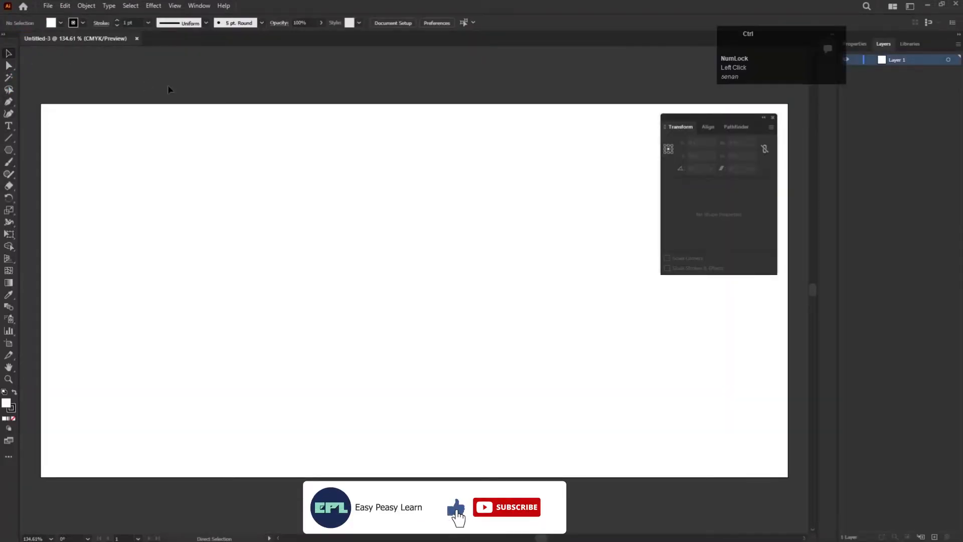
key(ctrl+r)
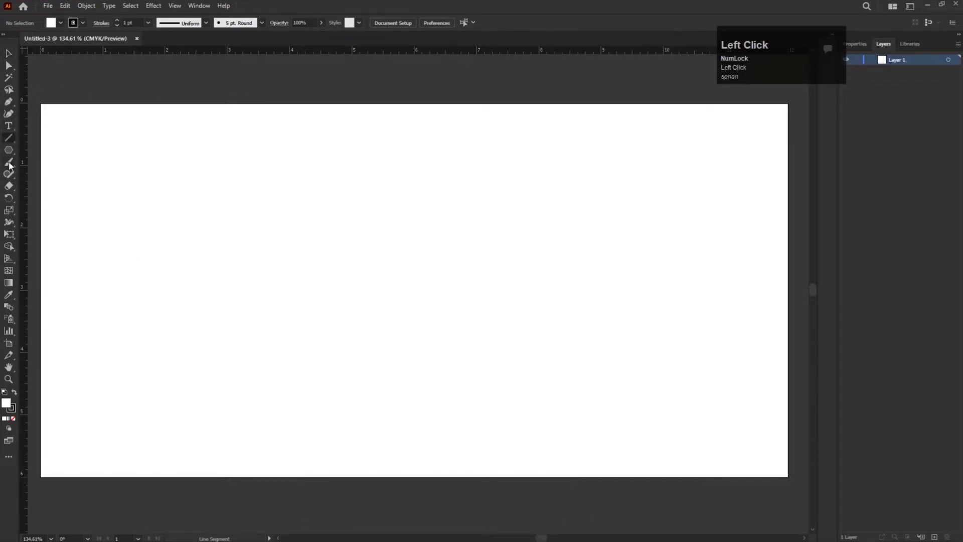
Draw an upright hexagon about 2.46 in wide and 2.84 in high and move it into the artboard's upper-left area
drag(149, 166, 136, 254)
drag(244, 247, 106, 248)
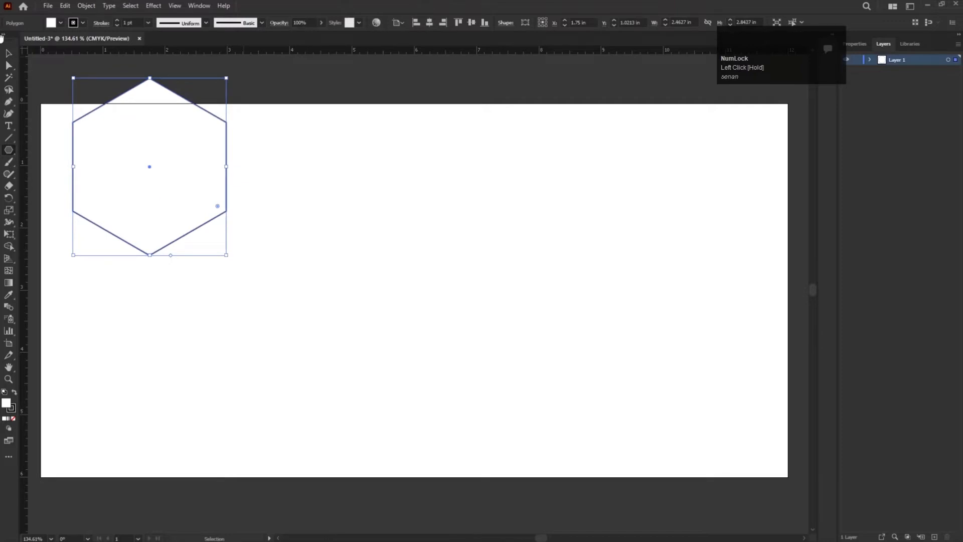
drag(156, 181, 220, 225)
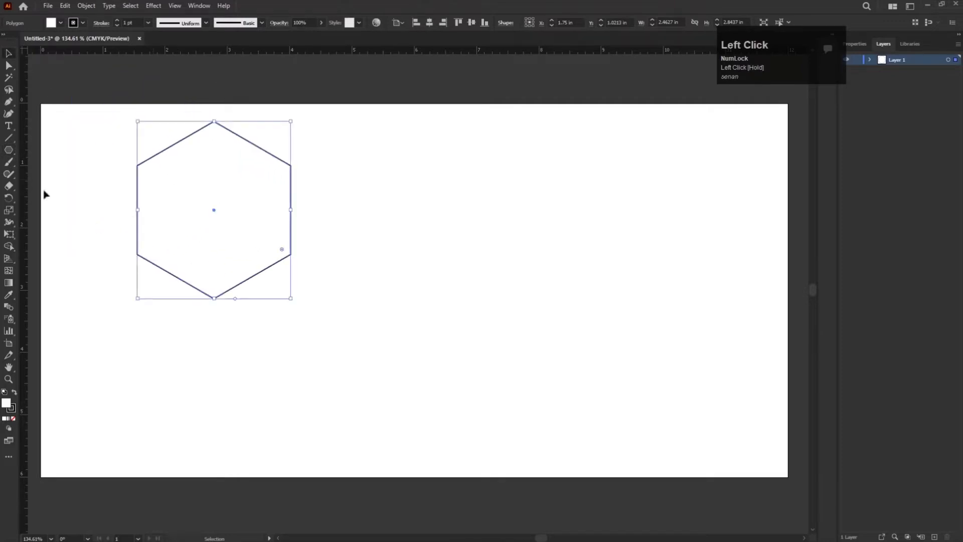
Draw a vertical line about 3.68 in tall beside the hexagon and duplicate it at even spacing into a row of 11 lines
click(6, 141)
drag(339, 210, 345, 439)
drag(339, 325, 352, 326)
key(ctrl+d)
key(ctrl+d)
key(ctrl+d)
key(ctrl+d)
key(ctrl+d)
key(ctrl+d)
key(ctrl+d)
key(ctrl+d)
key(ctrl+d)
key(ctrl+d)
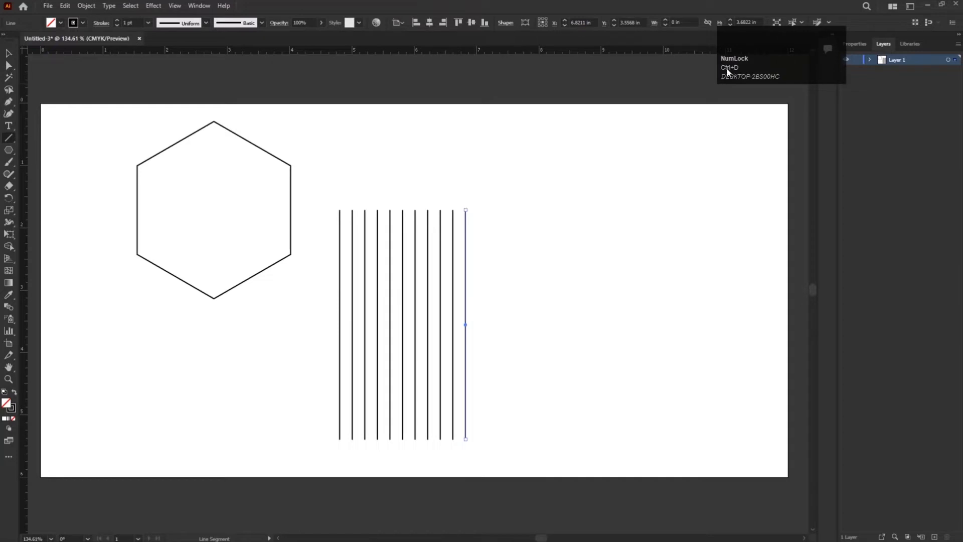
Select all 11 vertical lines and stretch them upward to about 4.18 in tall
click(8, 53)
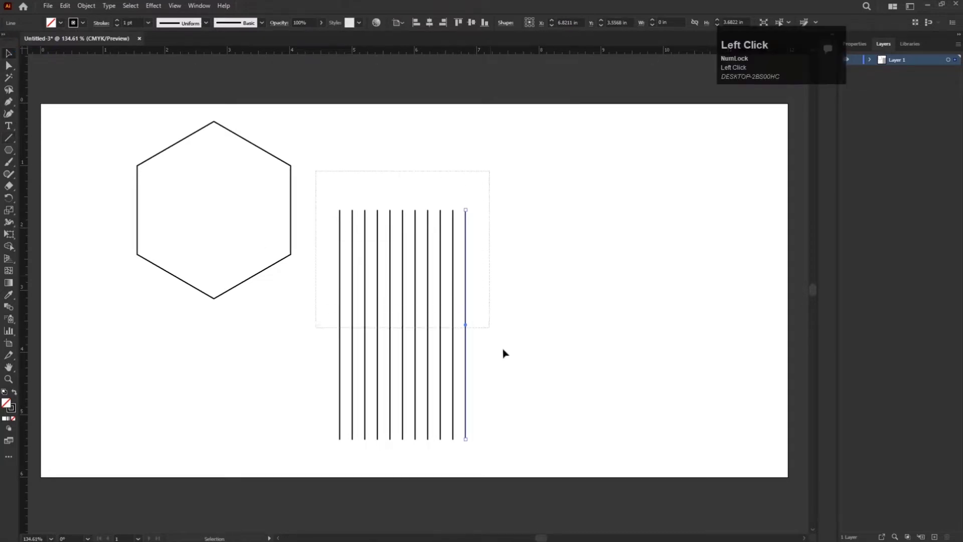
drag(501, 351, 504, 354)
drag(400, 209, 402, 178)
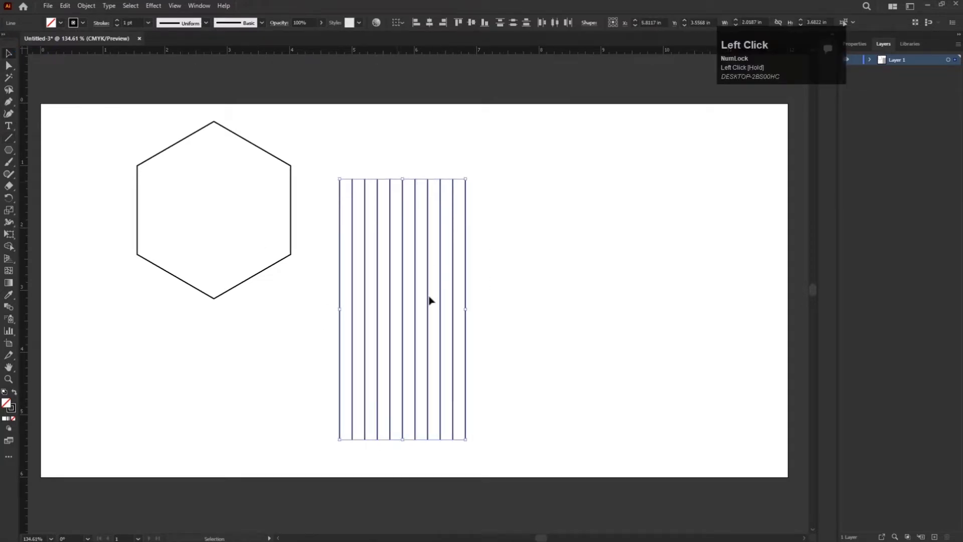
Duplicate the vertical lines in place and set the copy's rotation angle to 0°
click(65, 7)
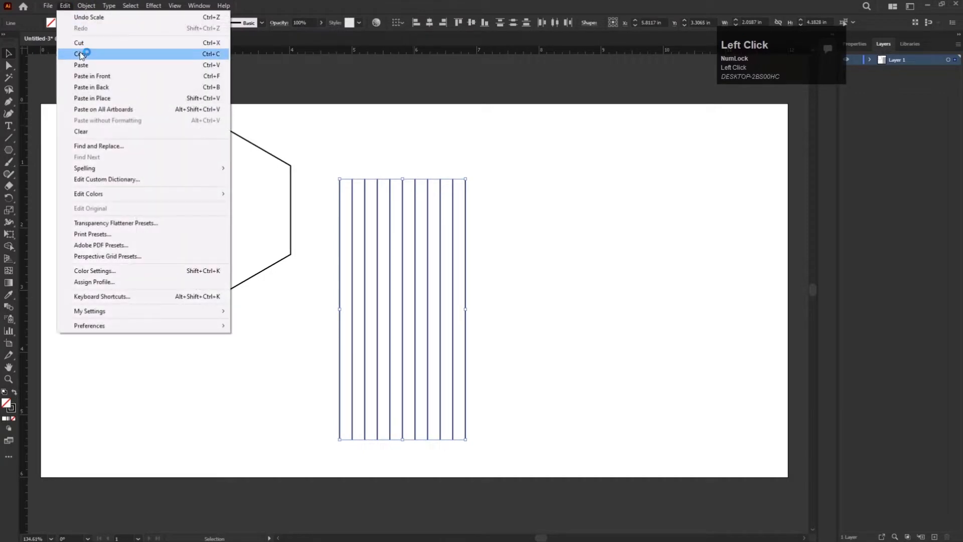
click(75, 53)
click(65, 6)
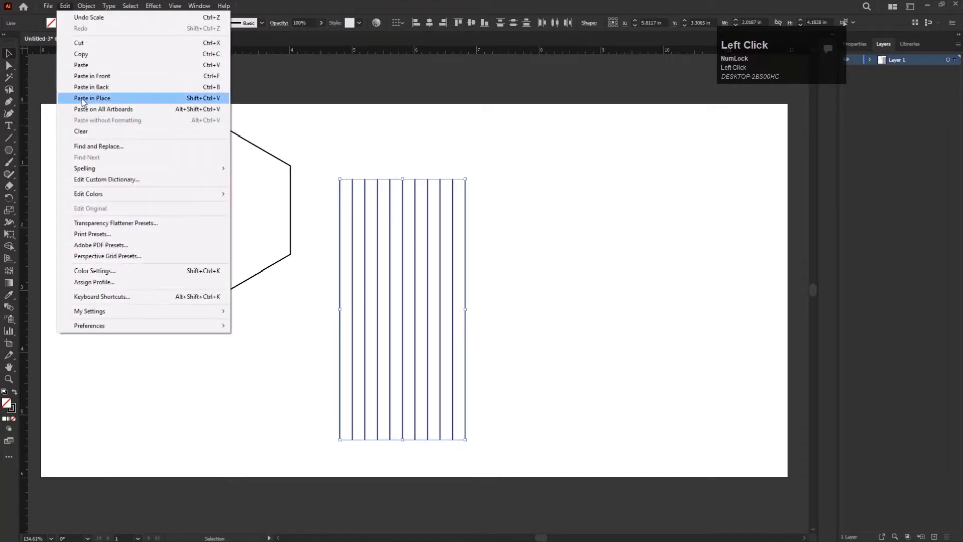
click(103, 99)
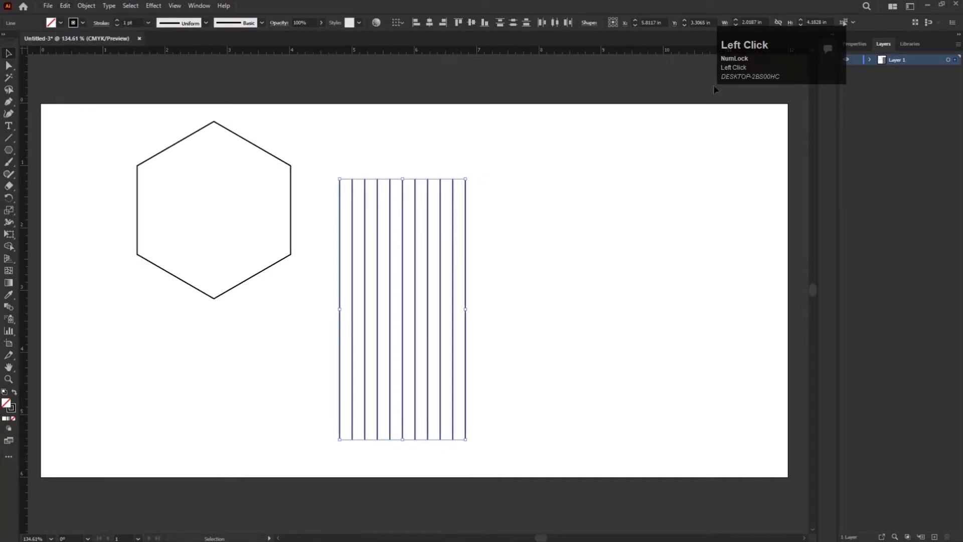
click(199, 6)
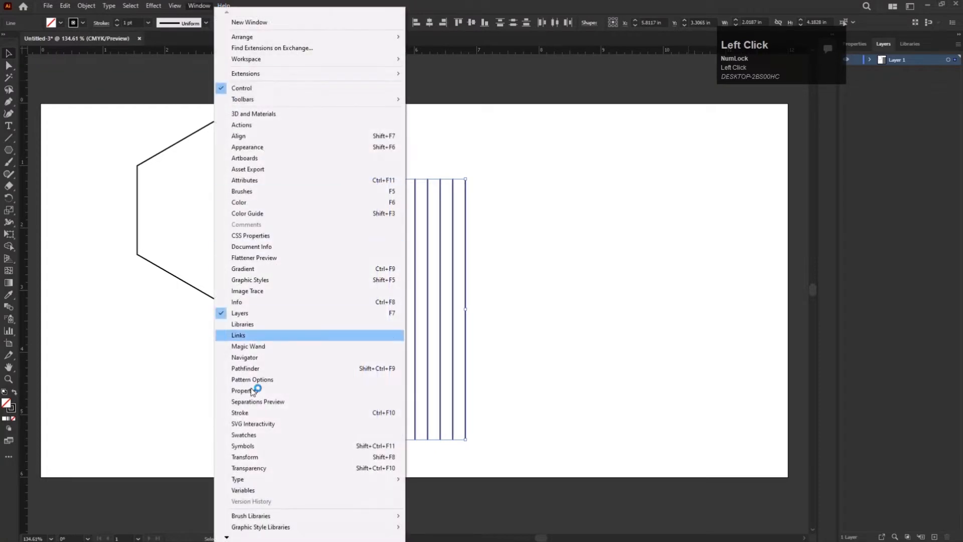
click(248, 458)
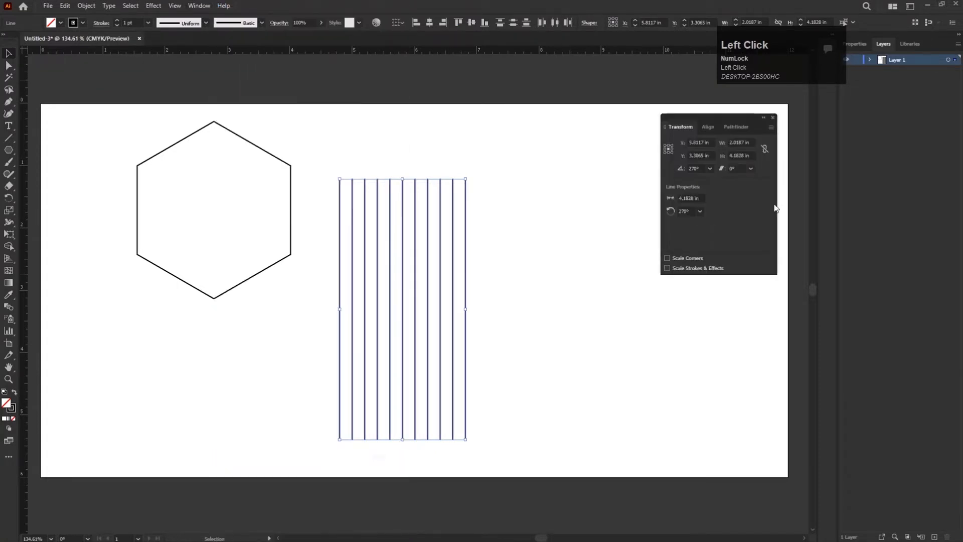
click(710, 169)
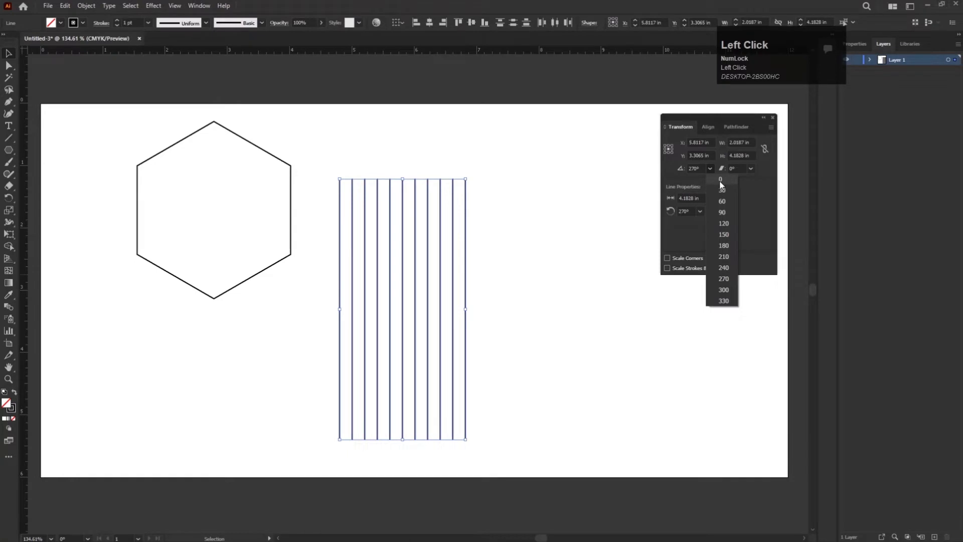
click(720, 181)
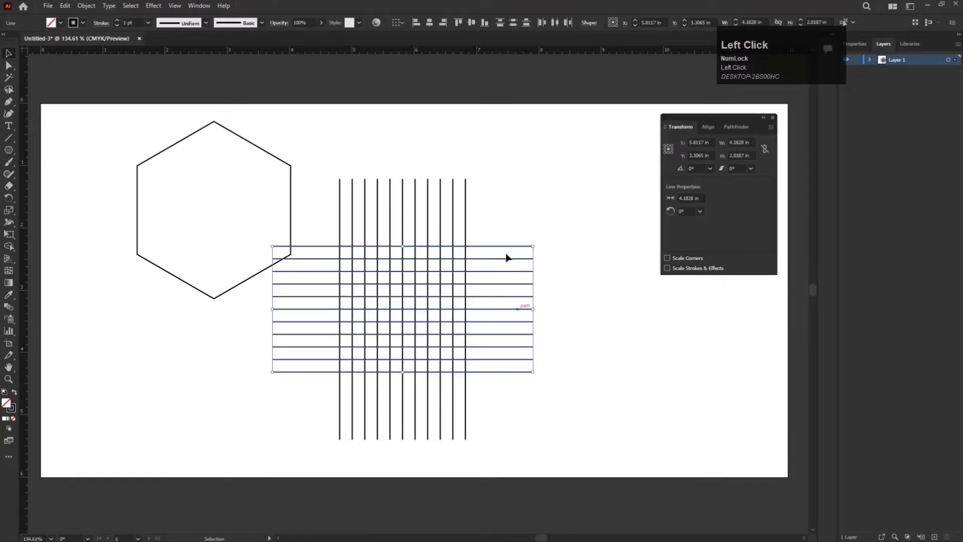
Duplicate the horizontal lines in place and rotate the copy to 30°
click(65, 5)
click(65, 5)
click(65, 5)
click(91, 99)
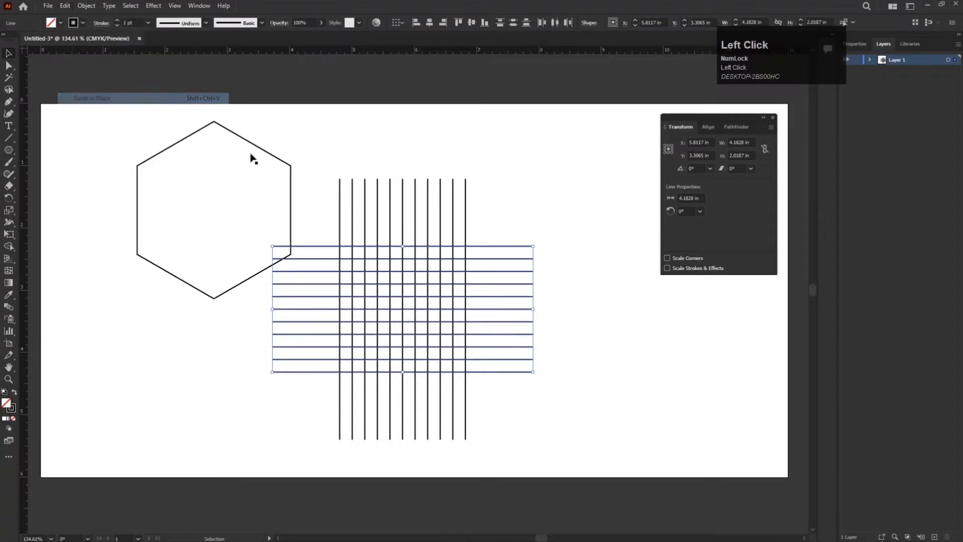
drag(537, 377, 521, 301)
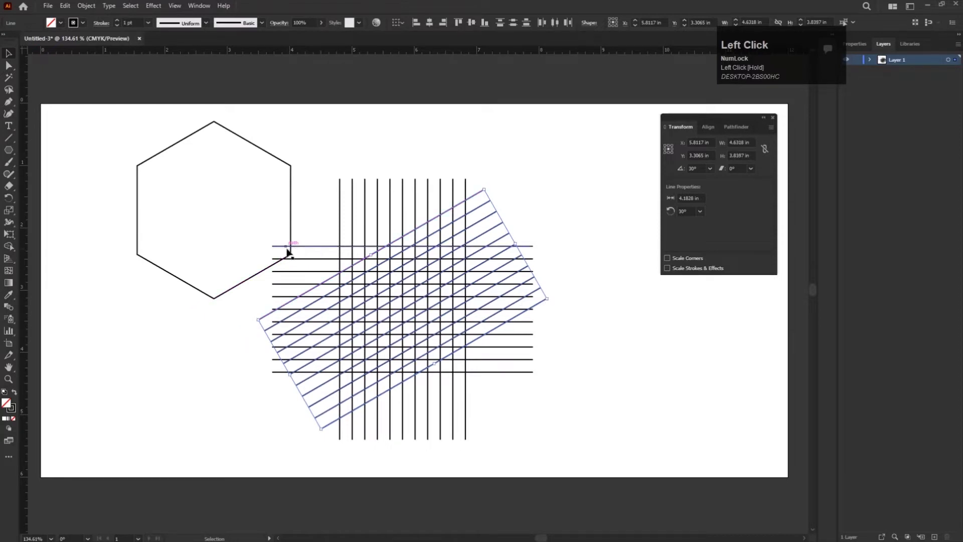
Reflect a copy of the 30° lines across the vertical axis
right_click(503, 288)
mouse_move(583, 438)
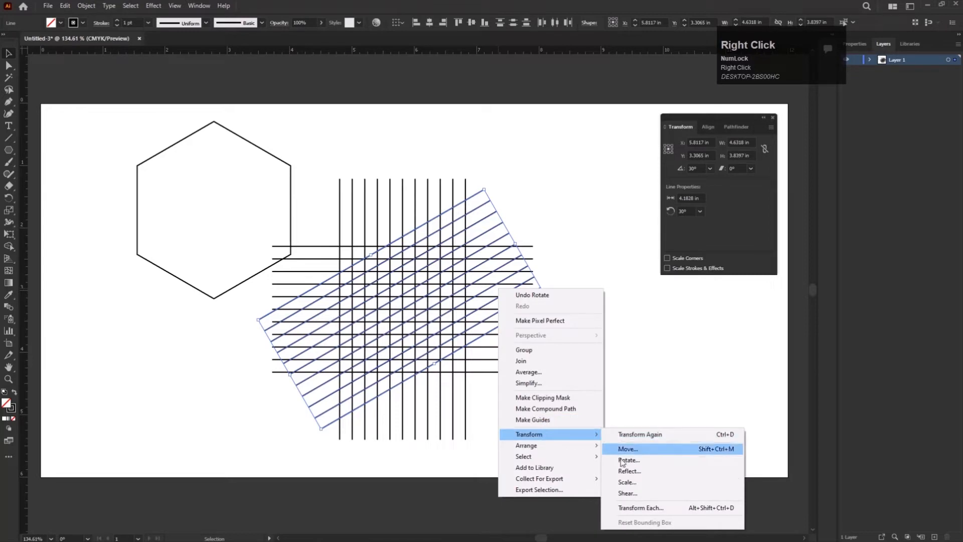
click(624, 476)
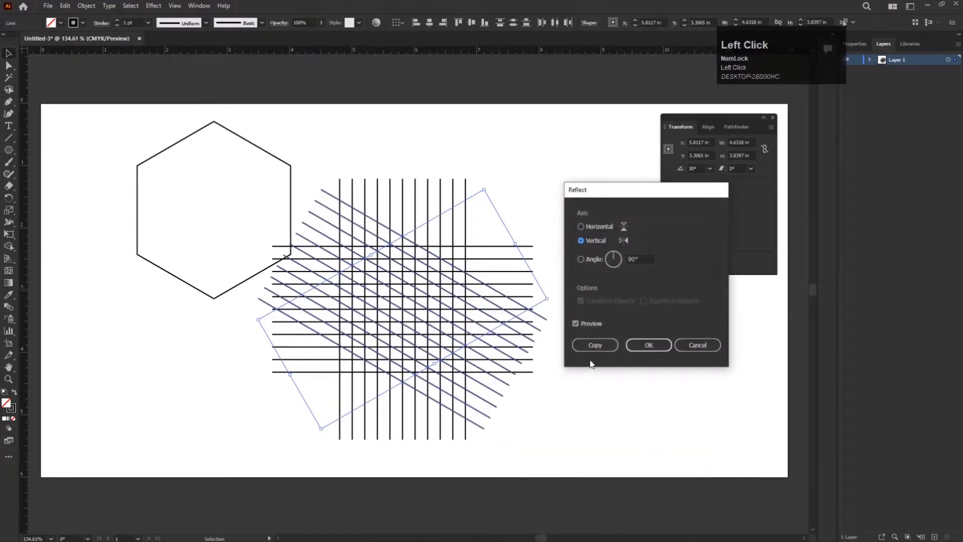
click(592, 346)
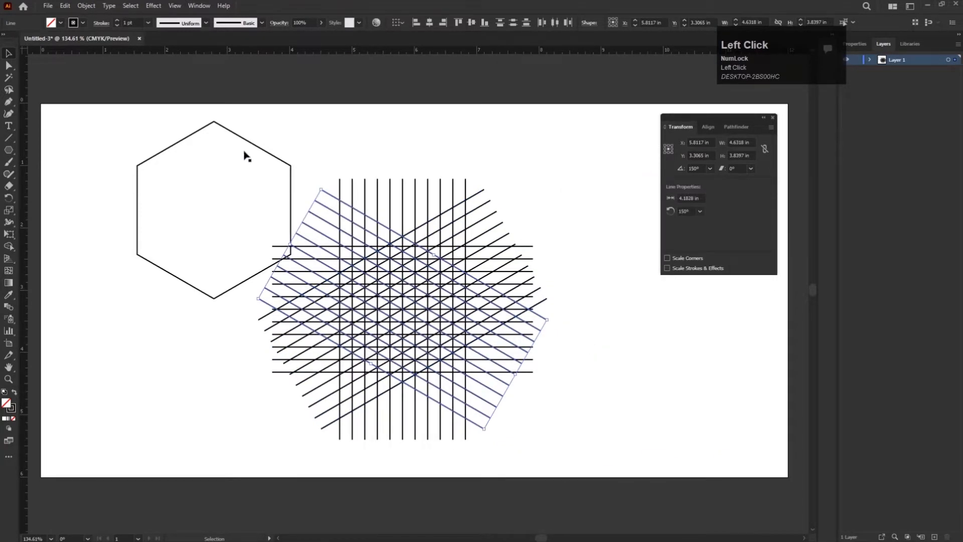
Delete the hexagon and scale the whole line grid up proportionally to about 5.01 in wide and 4.52 in high
click(233, 132)
key(Delete)
drag(242, 129, 511, 458)
drag(565, 399, 565, 399)
alt+shift+drag(546, 180, 554, 156)
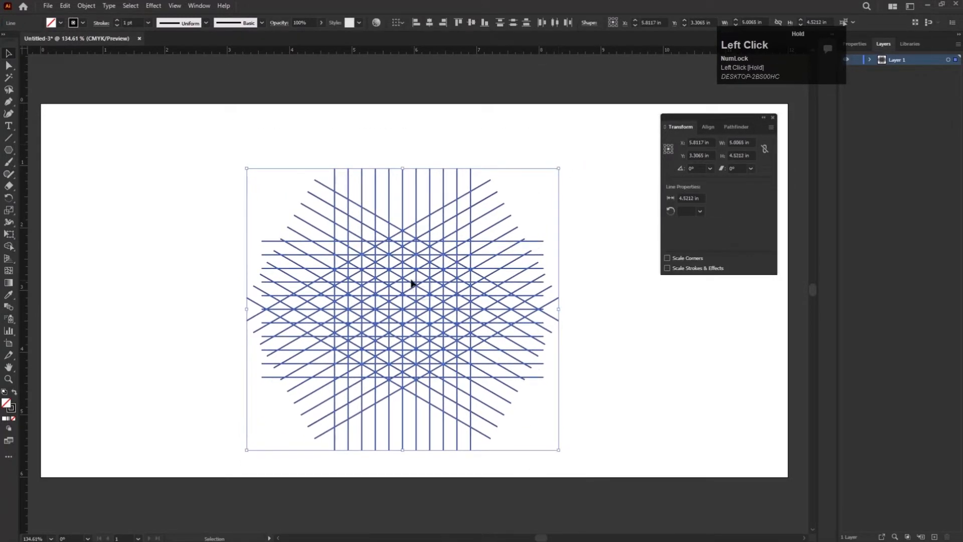
Move the whole line grid up and left to about X 5.48 in, Y 2.97 in, and deselect it
click(202, 129)
drag(184, 116, 556, 471)
drag(480, 344, 459, 322)
click(628, 349)
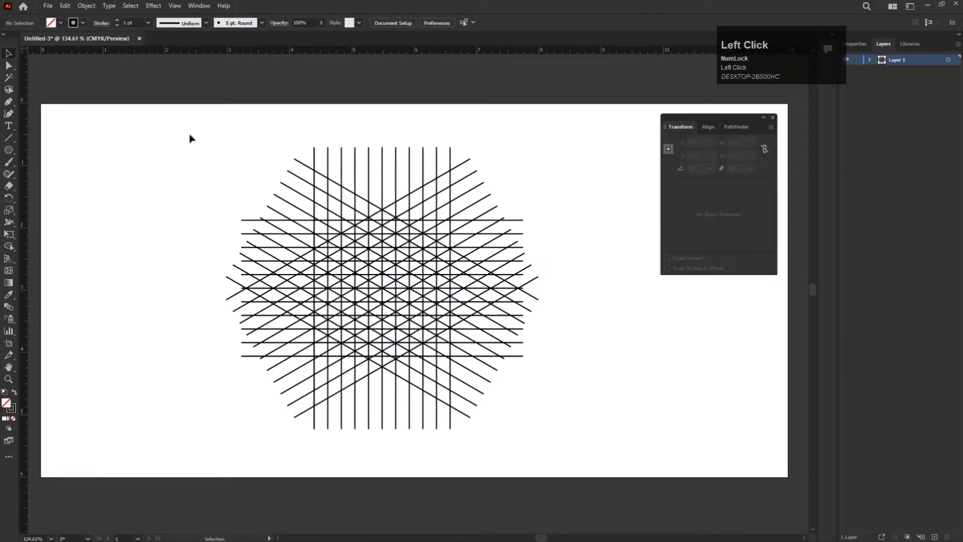
Using Shape Builder with black fill and no stroke, merge grid cells into the two leftmost vertical bars joined by a slanted base
key(ctrl+a)
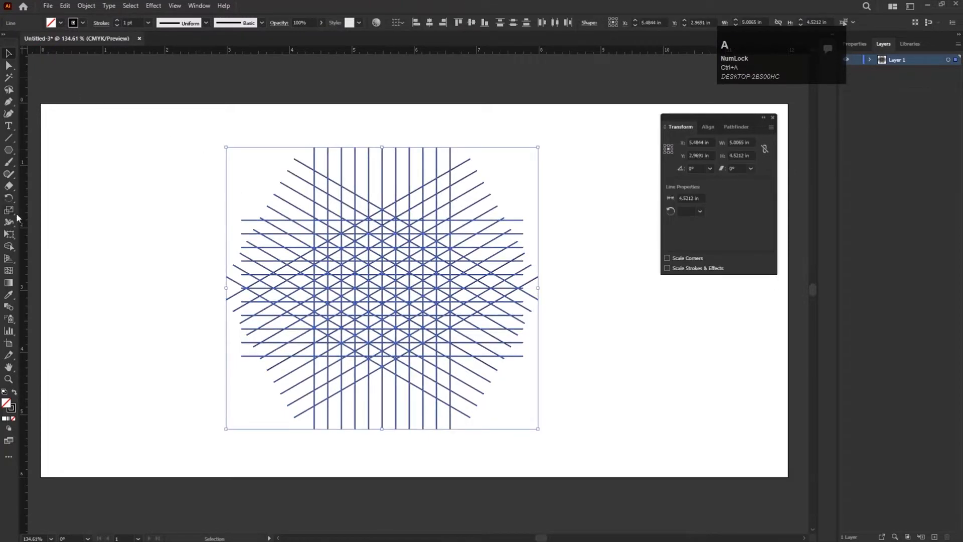
click(9, 245)
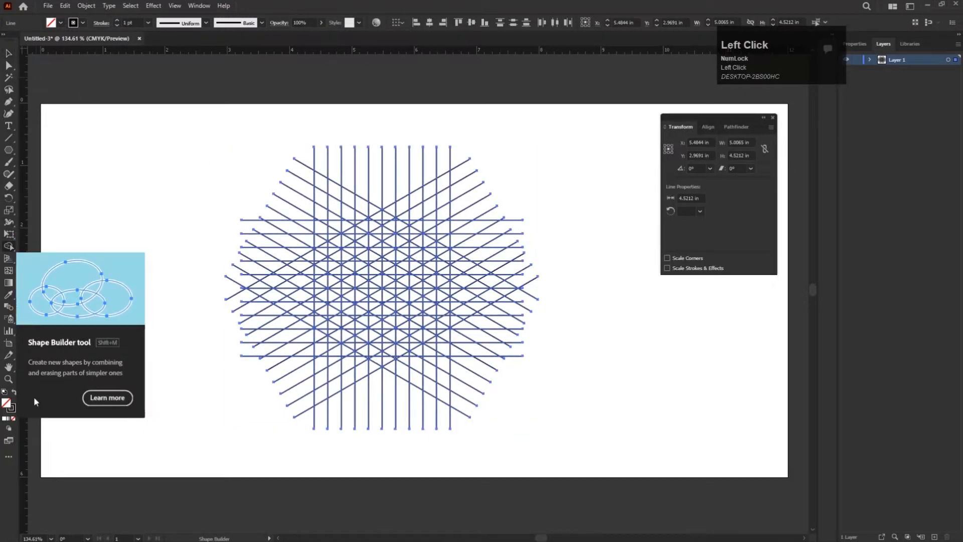
click(14, 393)
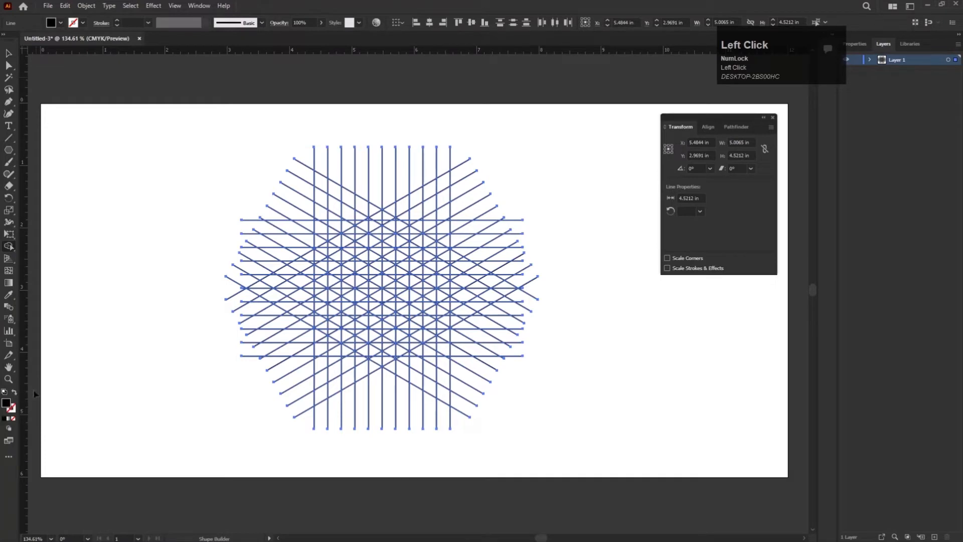
key(space)
scroll(301, 273, up, 2)
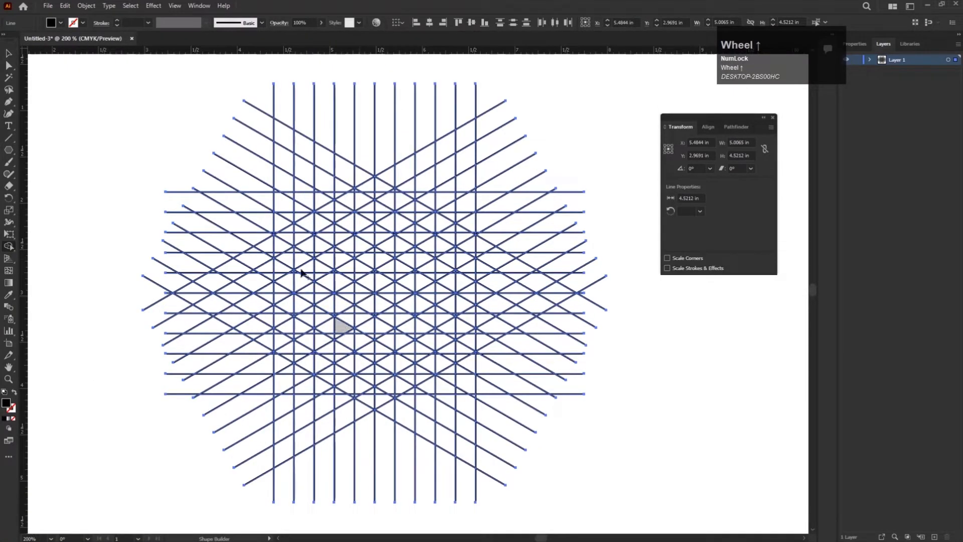
drag(287, 234, 285, 252)
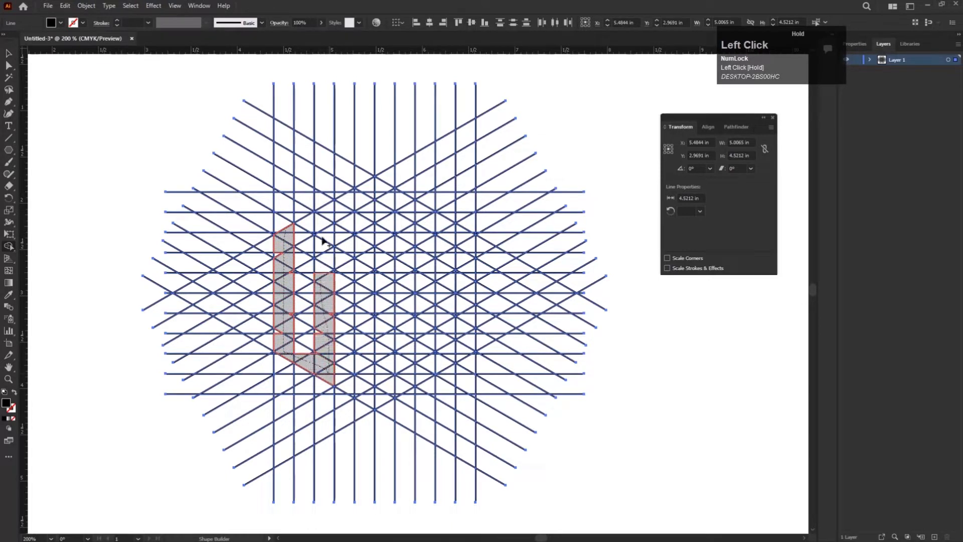
drag(324, 227, 319, 314)
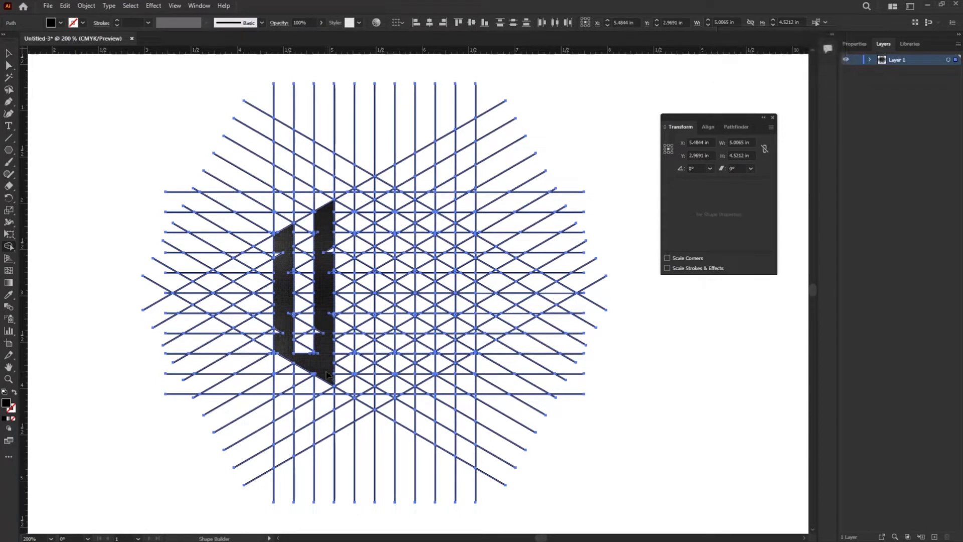
Extend the slanted base to a third left bar and merge cells into two right-hand bars joined by a rising base with Shape Builder
drag(327, 375, 367, 402)
mouse_move(364, 359)
mouse_down()
mouse_move(367, 185)
mouse_move(405, 198)
mouse_move(405, 390)
mouse_up()
mouse_move(412, 213)
mouse_down()
mouse_move(468, 246)
mouse_move(468, 347)
mouse_up()
drag(425, 377, 419, 384)
Merge the leftover triangular slivers around the base of the two leftmost bars into the black shape
scroll(301, 400, up, 5)
click(301, 400)
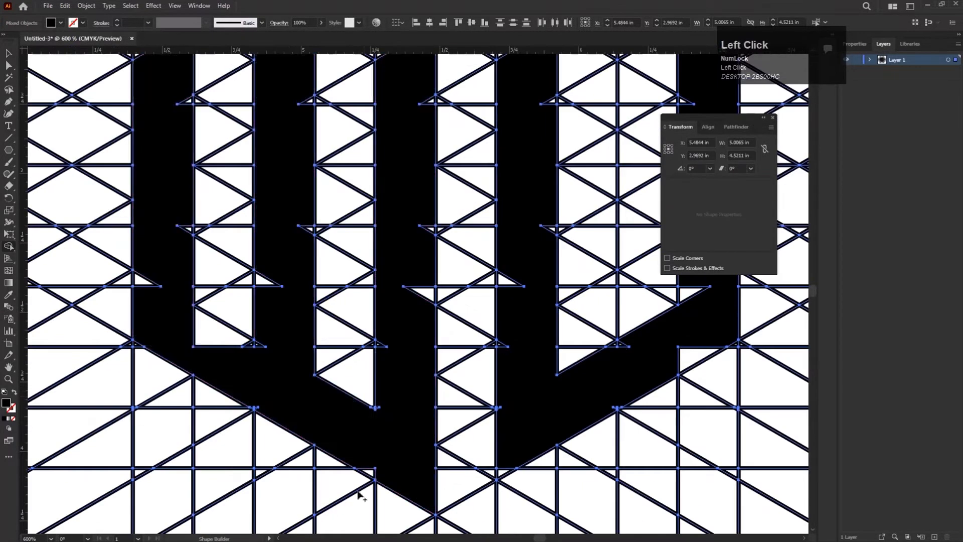
scroll(253, 409, up, 4)
drag(273, 423, 272, 423)
drag(261, 373, 261, 374)
scroll(303, 306, down, 2)
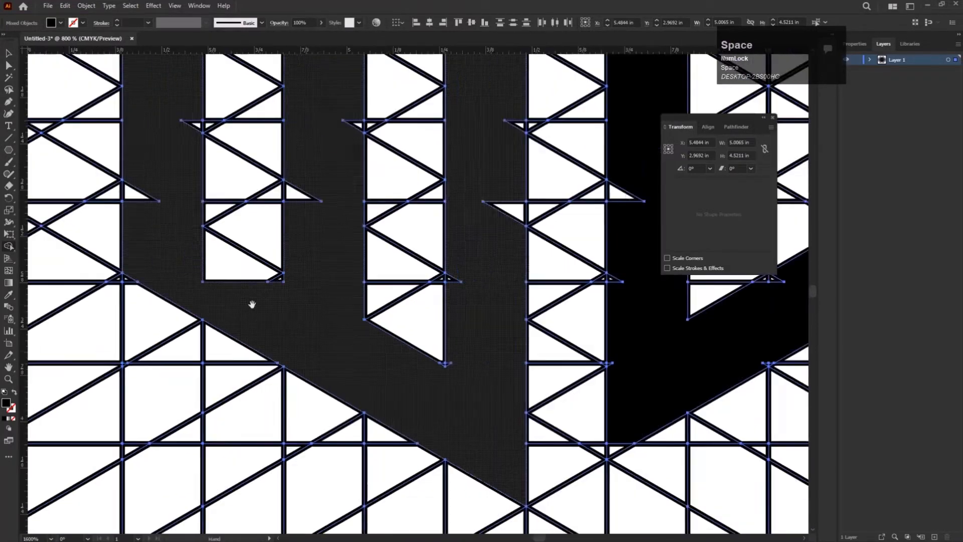
drag(258, 305, 380, 420)
scroll(292, 381, up, 2)
drag(244, 204, 266, 271)
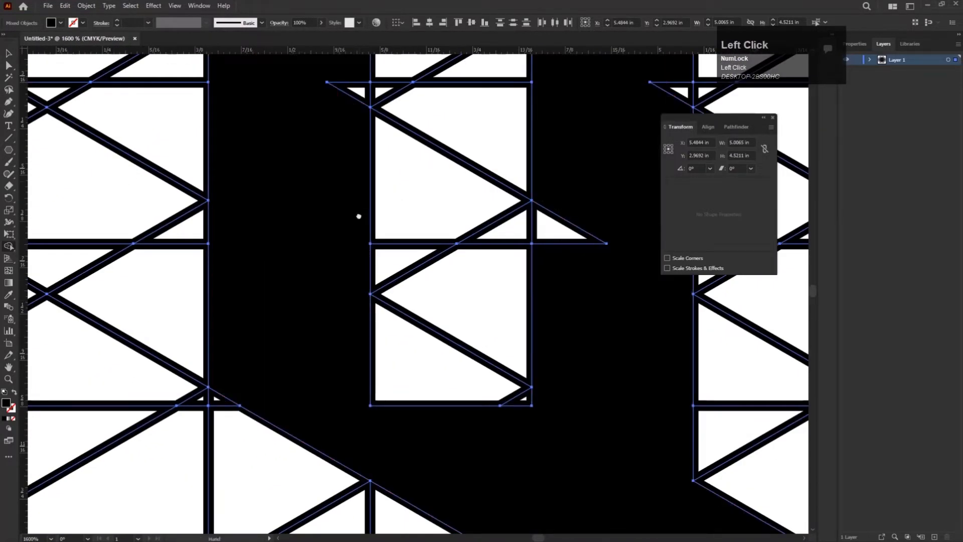
Merge the remaining slivers along the leftmost vertical bar into the black shape
drag(359, 216, 356, 469)
drag(349, 329, 348, 372)
scroll(350, 367, down, 2)
drag(303, 120, 302, 326)
drag(337, 342, 341, 373)
Merge the slivers on both sides of the second vertical bar into the black shape
drag(441, 196, 443, 224)
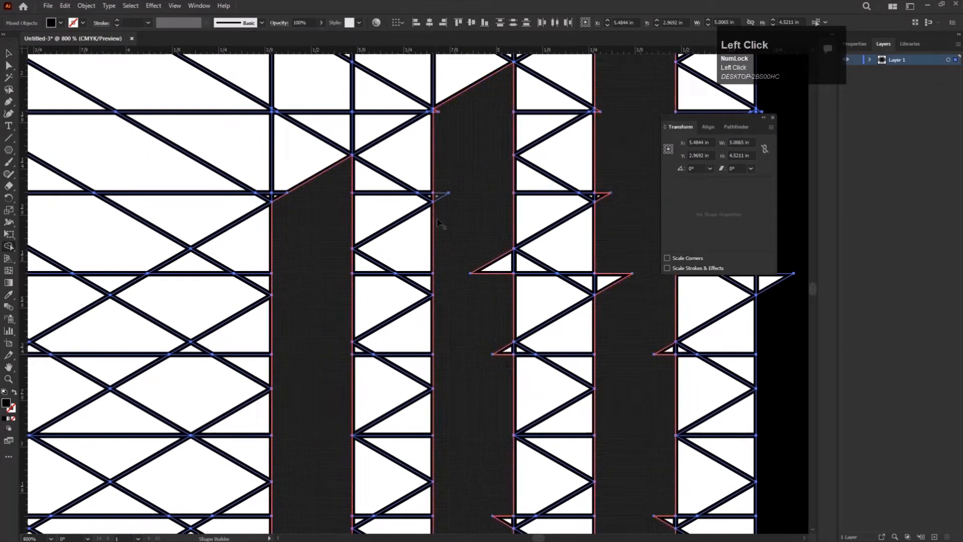
drag(497, 266, 497, 301)
drag(500, 354, 498, 365)
scroll(498, 365, down, 2)
drag(519, 426, 419, 185)
scroll(420, 185, up, 2)
drag(389, 225, 383, 255)
drag(348, 294, 348, 370)
Merge the last slivers on the edges of the second vertical bar into the black shape
scroll(353, 382, down, 1)
drag(357, 277, 351, 237)
drag(360, 294, 342, 249)
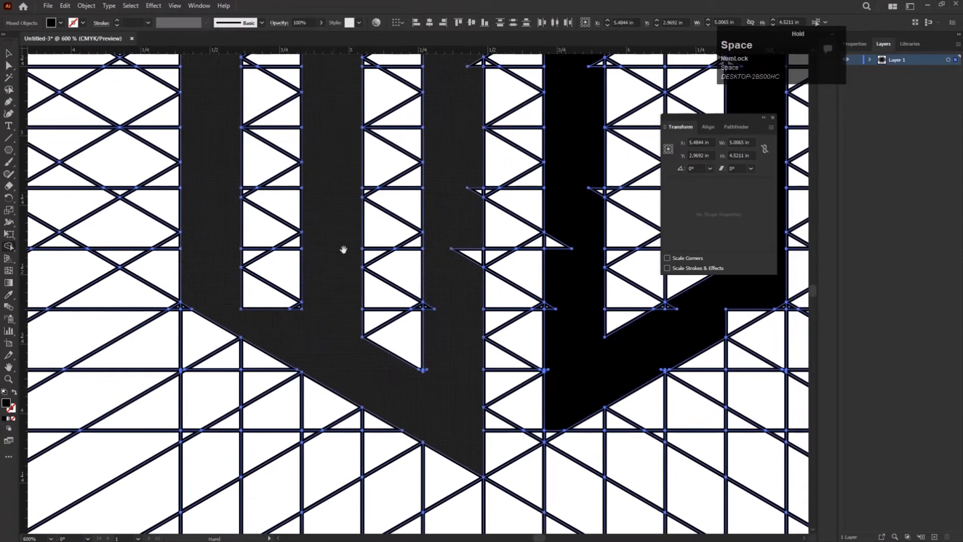
scroll(422, 399, up, 7)
scroll(465, 216, down, 5)
Merge the slivers along the right edge and lower left edge of the third vertical bar into the black shape
drag(482, 251, 400, 472)
drag(404, 267, 406, 312)
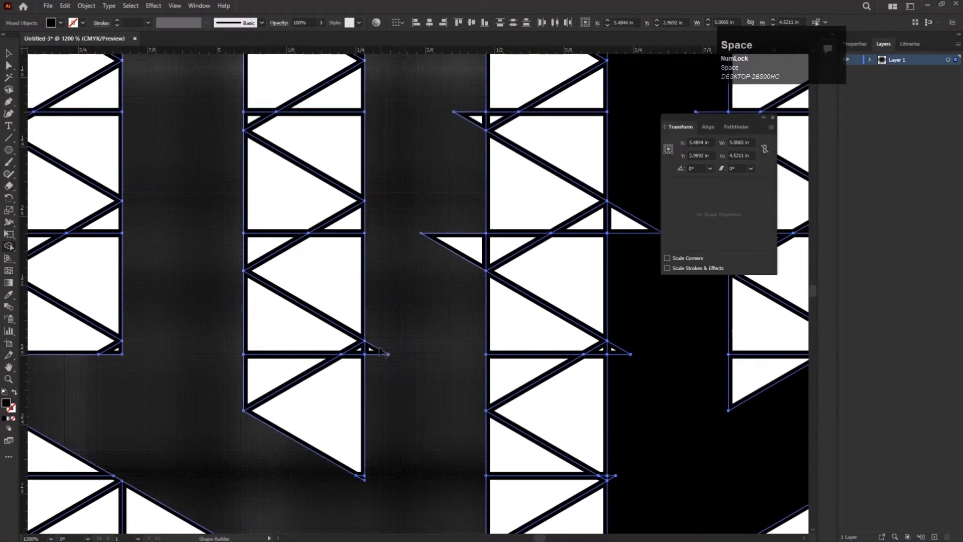
drag(465, 180, 417, 394)
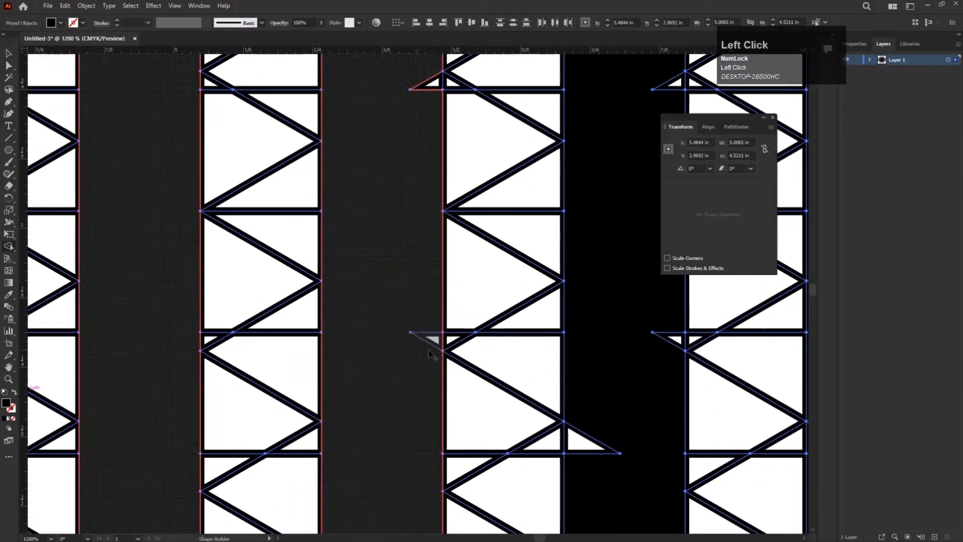
drag(429, 354, 427, 359)
drag(399, 169, 400, 413)
drag(420, 322, 433, 328)
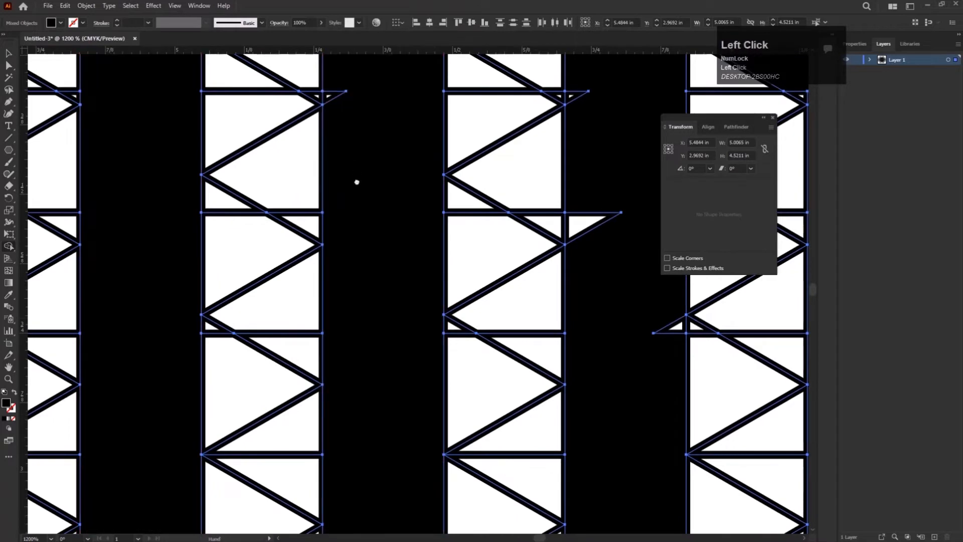
Merge the slivers along the upper left edge of the third vertical bar into the black shape
drag(357, 167, 355, 419)
click(349, 427)
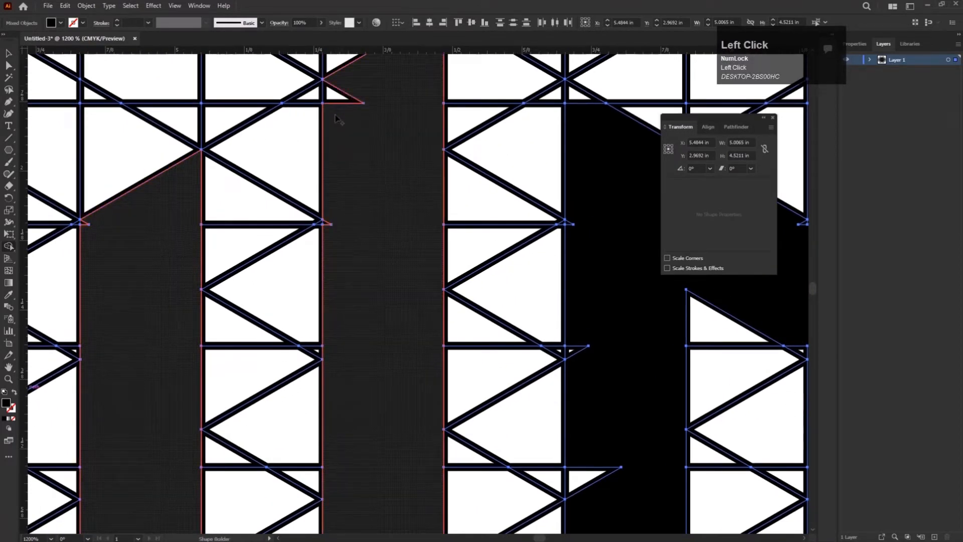
drag(380, 214, 361, 366)
scroll(318, 344, up, 3)
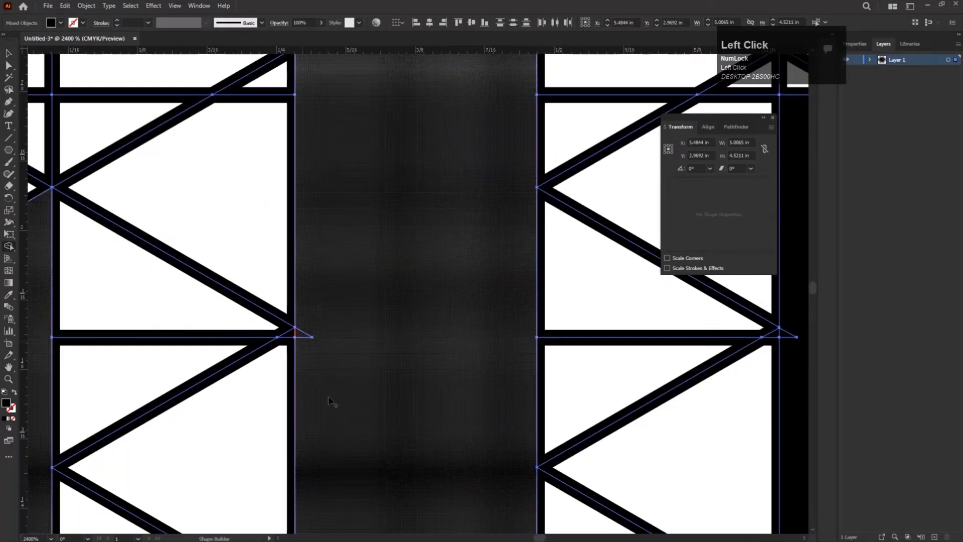
scroll(329, 400, down, 3)
drag(378, 408, 261, 286)
Merge the slivers along the outer and inner edges of the D shape's slanted top stroke with Shape Builder
drag(370, 309, 393, 432)
drag(364, 147, 389, 174)
drag(519, 231, 542, 252)
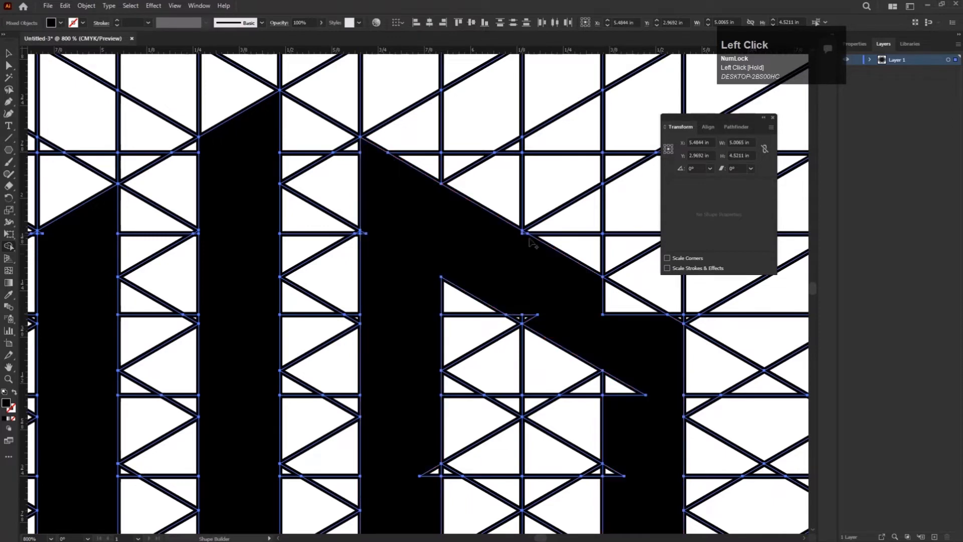
scroll(545, 255, up, 2)
click(541, 396)
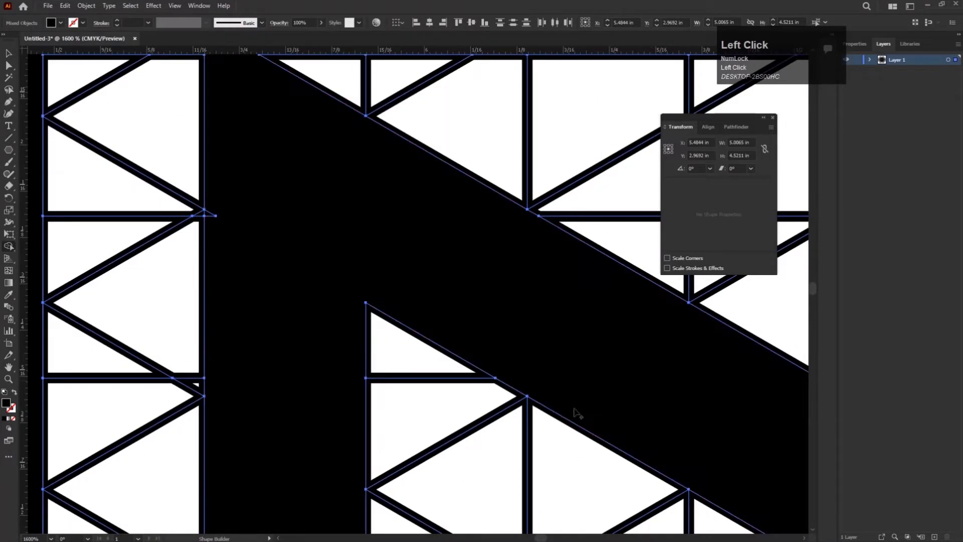
scroll(622, 402, down, 2)
mouse_move(594, 334)
mouse_down()
mouse_move(582, 305)
mouse_move(584, 337)
mouse_up()
drag(587, 394, 574, 406)
Merge the slivers on both sides of the D shape's left vertical stroke into the black shape
drag(386, 407, 389, 220)
scroll(395, 417, down, 2)
scroll(378, 360, up, 3)
drag(346, 296, 317, 273)
drag(391, 175, 407, 170)
mouse_move(321, 419)
mouse_down()
mouse_move(306, 423)
mouse_move(306, 402)
mouse_up()
drag(356, 344, 356, 185)
scroll(327, 396, up, 1)
drag(327, 396, 291, 360)
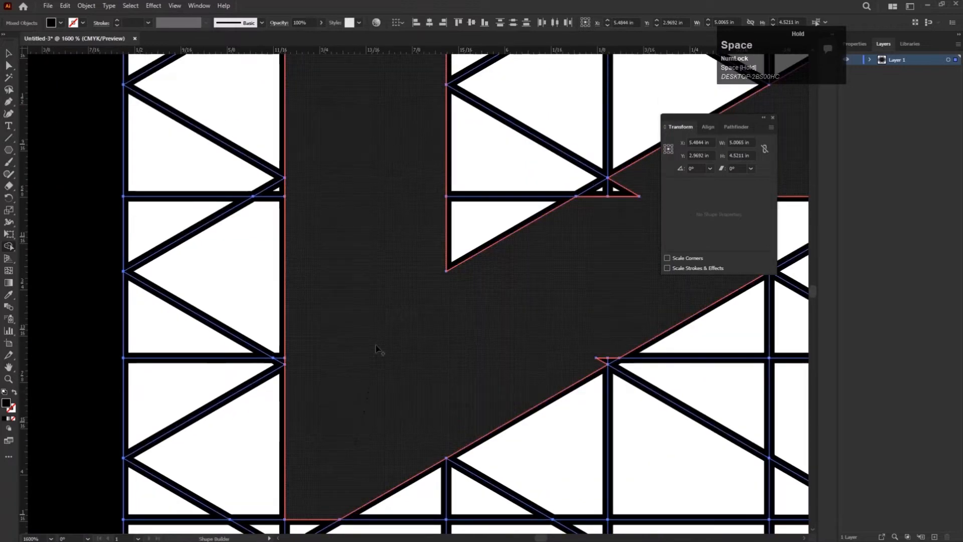
Merge the slivers around the D shape's rising base into the black shape
drag(435, 419, 423, 348)
drag(335, 420, 293, 456)
scroll(336, 420, down, 2)
drag(442, 412, 350, 485)
scroll(354, 371, up, 2)
drag(392, 351, 392, 324)
mouse_move(391, 501)
mouse_down()
mouse_move(501, 441)
mouse_move(529, 394)
mouse_up()
drag(591, 355, 526, 381)
drag(457, 466, 445, 465)
Merge the remaining slivers along the D shape's right vertical stroke and its upper outer corner
drag(358, 307, 347, 342)
scroll(344, 343, down, 1)
drag(345, 342, 345, 454)
drag(329, 310, 338, 351)
scroll(344, 373, down, 4)
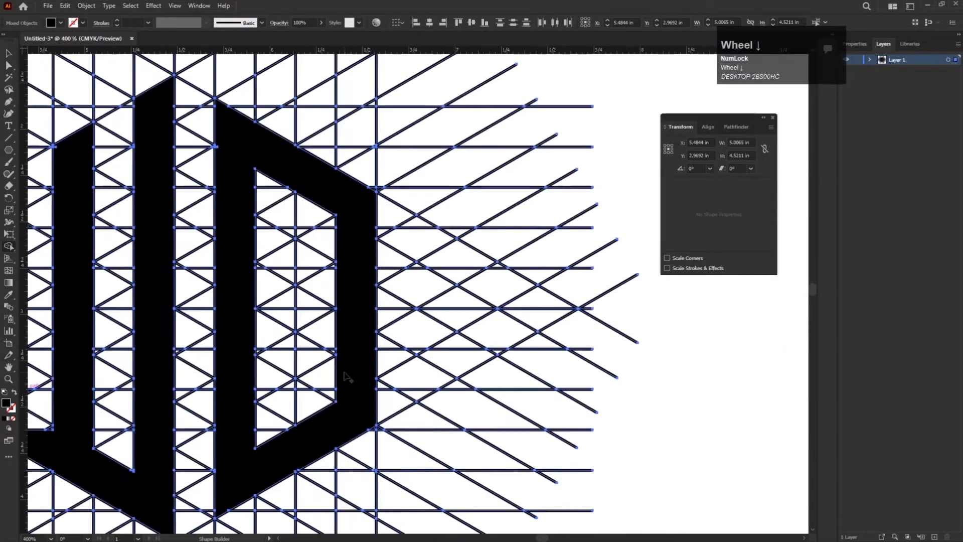
drag(340, 270, 351, 267)
scroll(377, 221, up, 4)
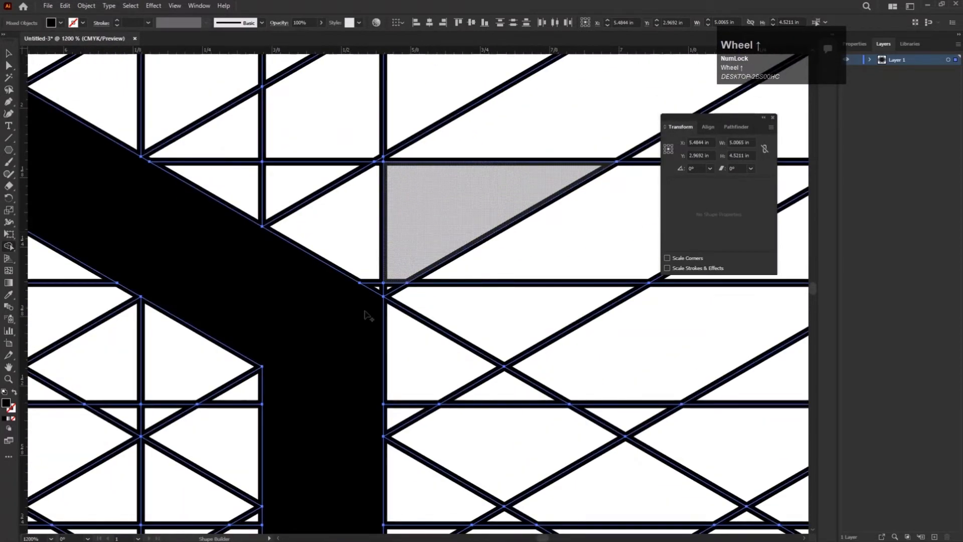
Deselect the grid, select the three-bar W shape and inspect its base for cells that are not merged
scroll(364, 312, down, 3)
scroll(360, 371, down, 3)
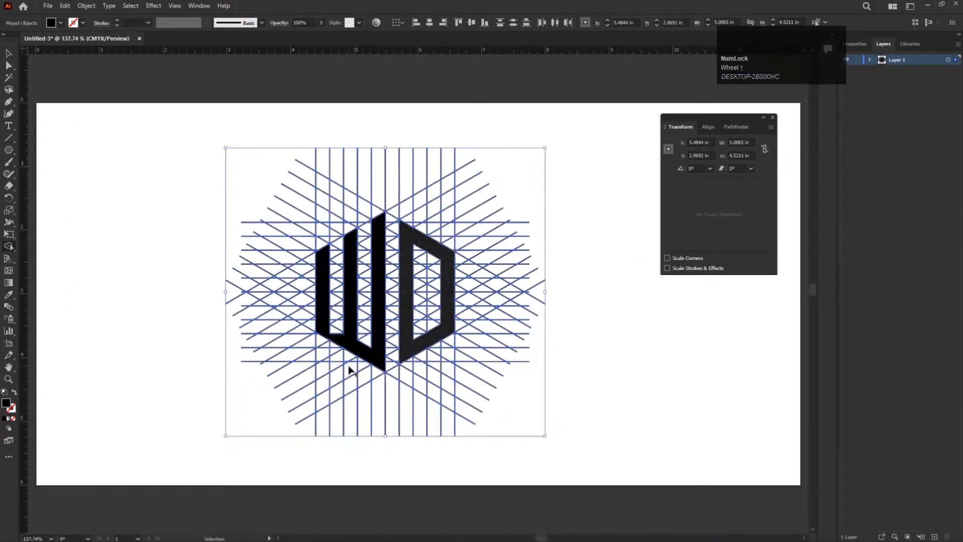
click(9, 58)
click(158, 221)
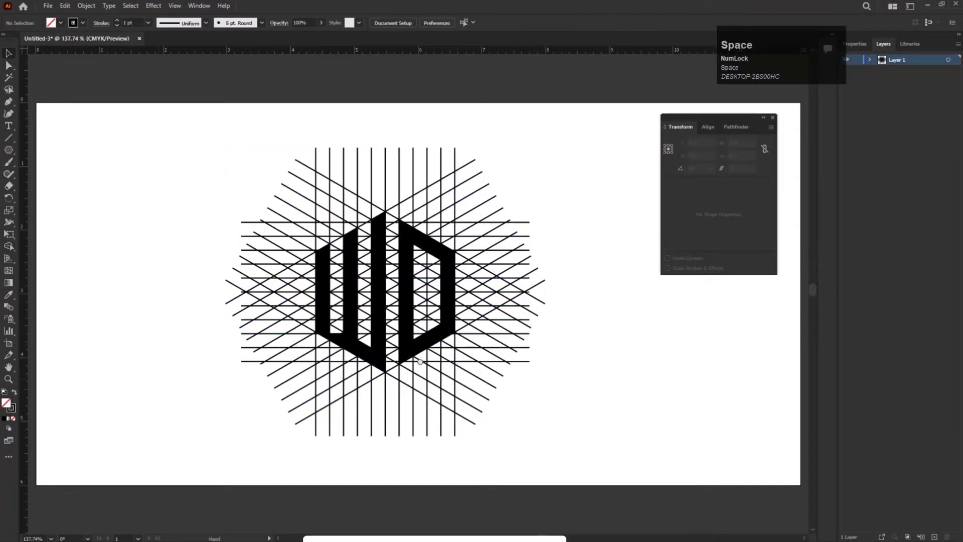
drag(409, 366, 342, 335)
click(297, 324)
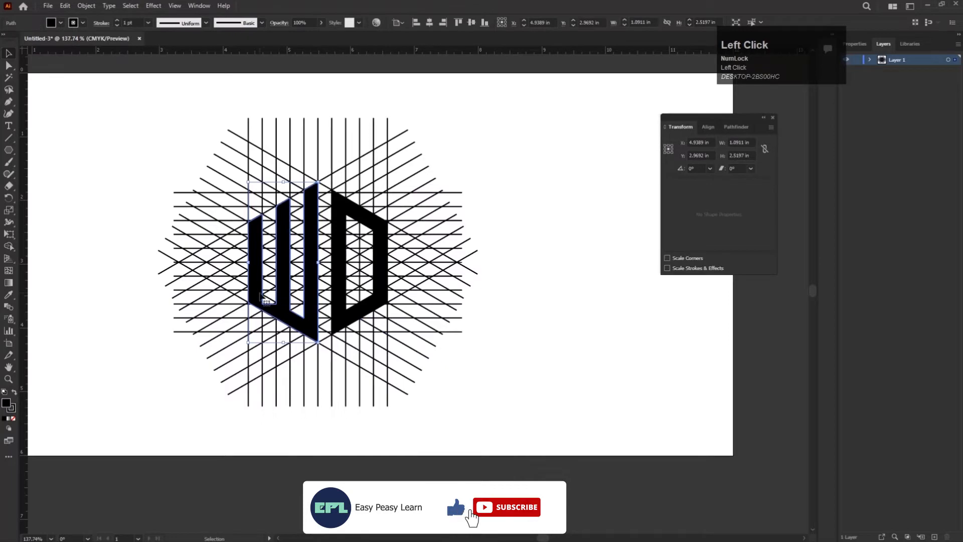
scroll(261, 296, down, 5)
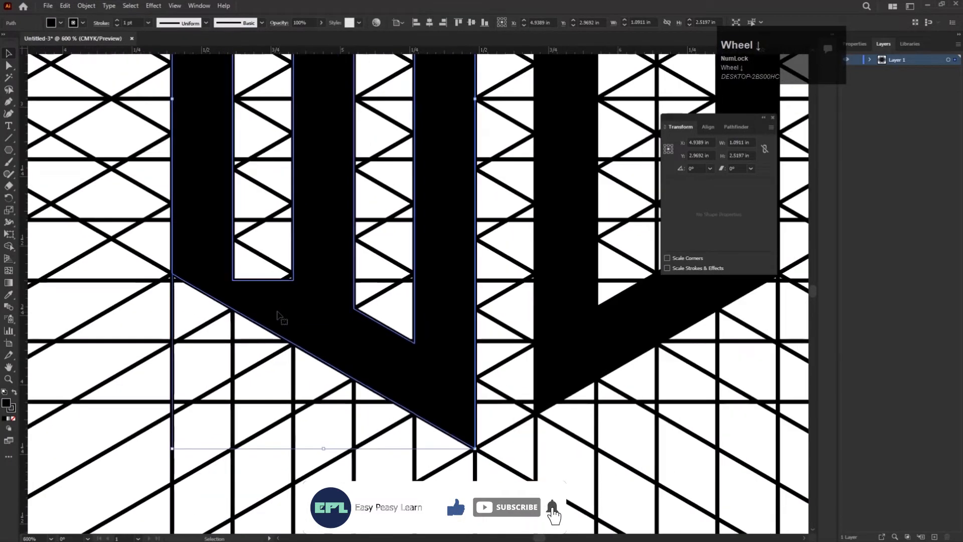
scroll(286, 311, down, 2)
scroll(361, 318, down, 2)
Restore the grid selection and merge the triangular cell at the base between the first two bars with Shape Builder
key(ctrl+z)
key(ctrl+z)
click(9, 246)
scroll(326, 301, down, 1)
click(278, 318)
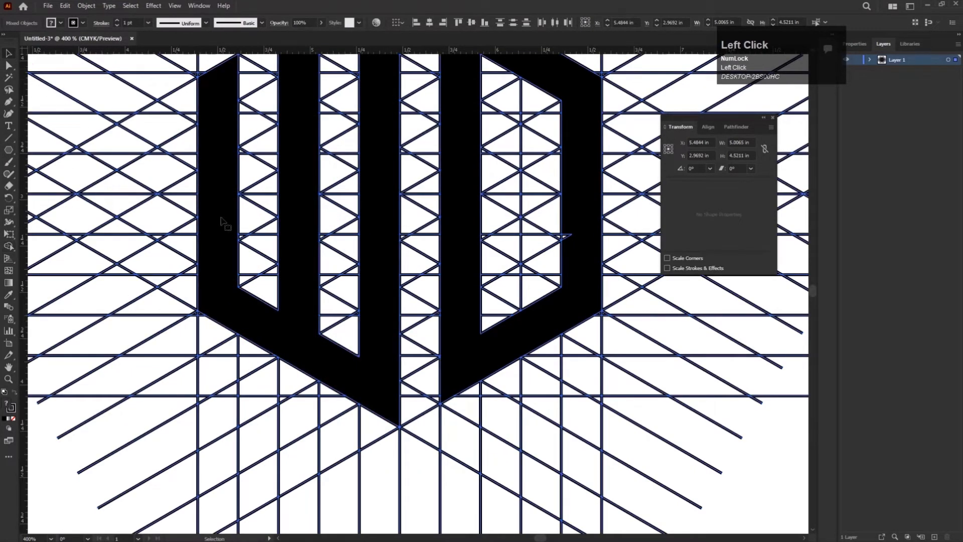
scroll(220, 221, down, 3)
click(122, 219)
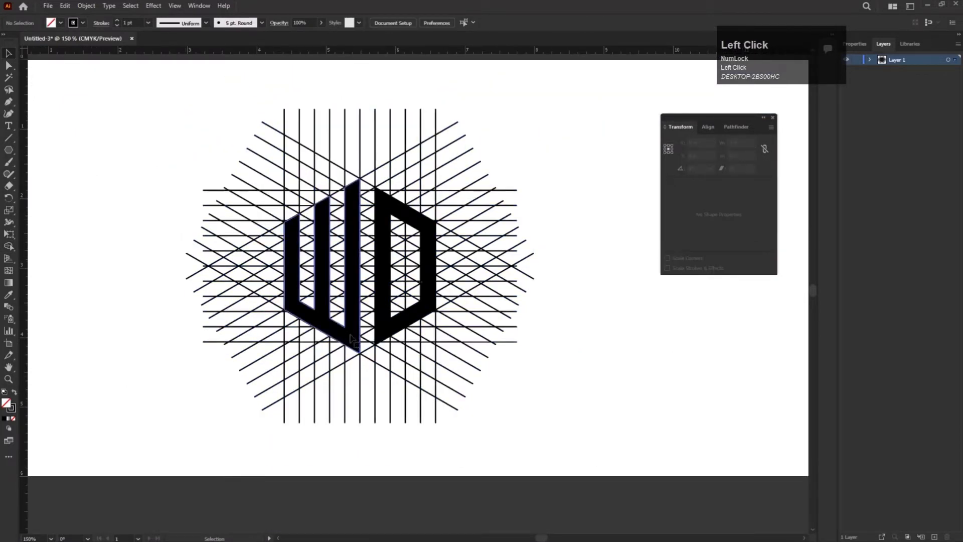
Move the W and D shapes together out of the grid to the empty side of the artboard and delete the leftover grid lines
click(354, 341)
shift+click(395, 319)
drag(395, 319, 581, 275)
scroll(533, 342, down, 1)
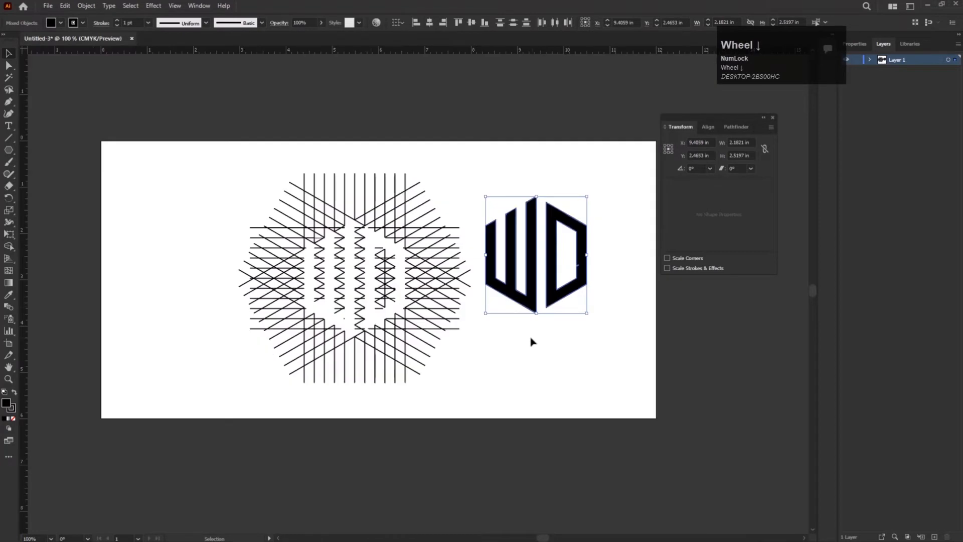
drag(230, 195, 450, 416)
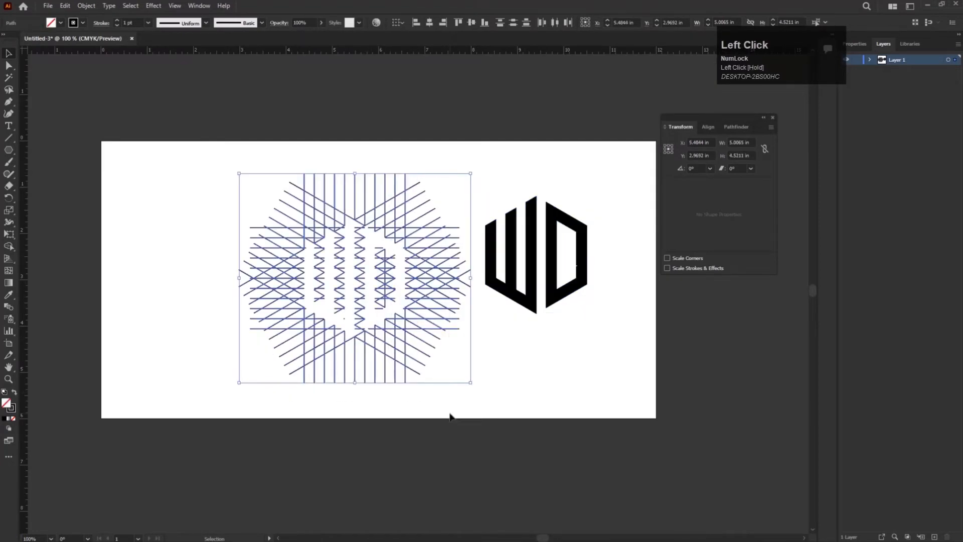
key(Delete)
Enlarge the WD logo to about 2.80 by 3.24 in and set its stroke weight to 5 pt
drag(559, 305, 601, 343)
drag(460, 186, 594, 341)
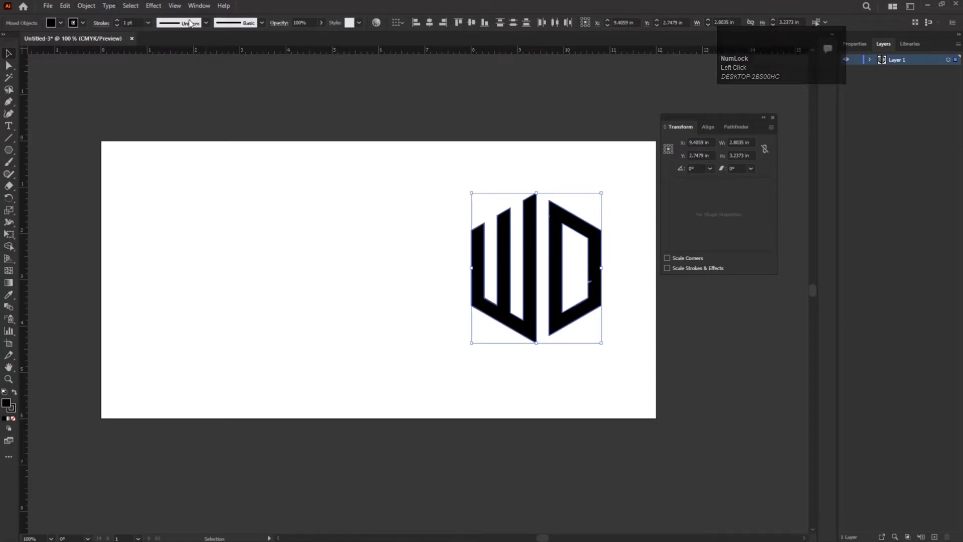
click(273, 5)
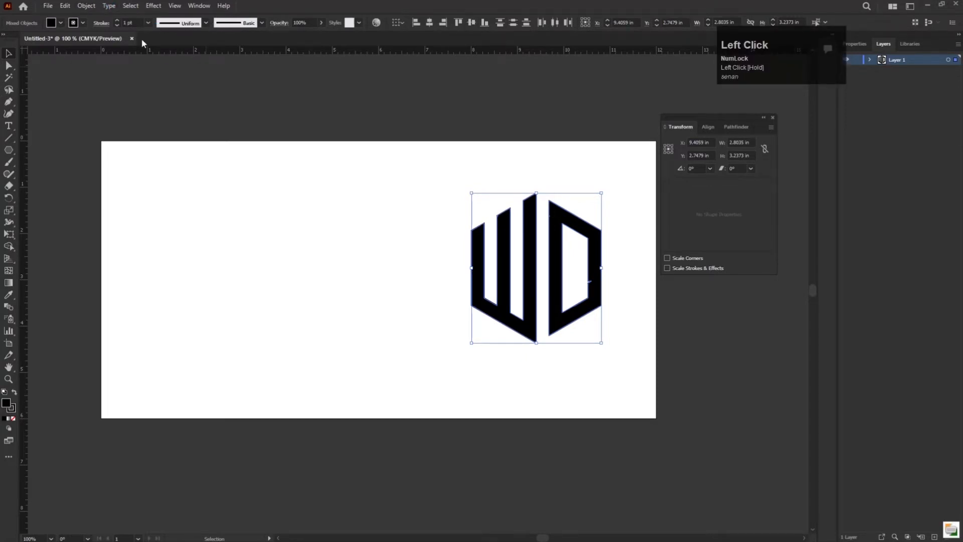
click(147, 23)
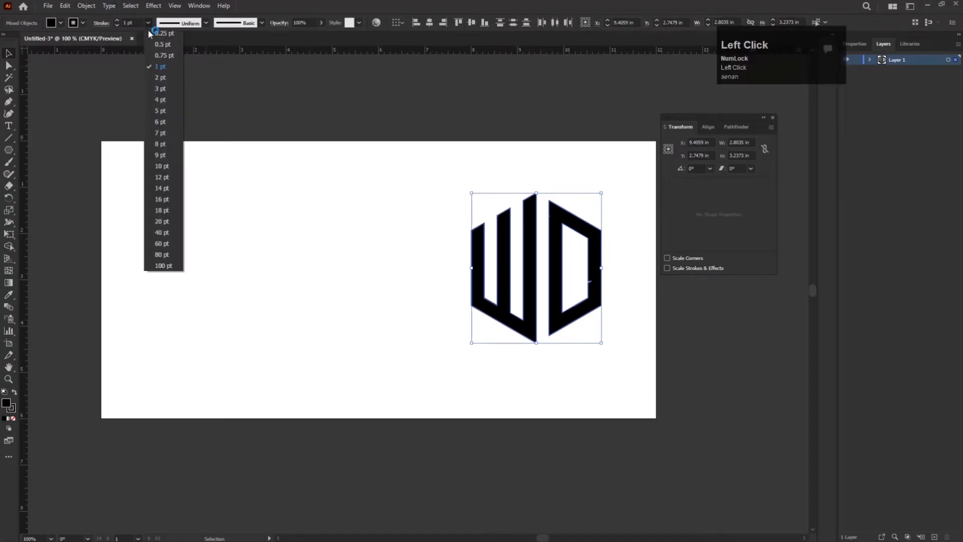
click(156, 108)
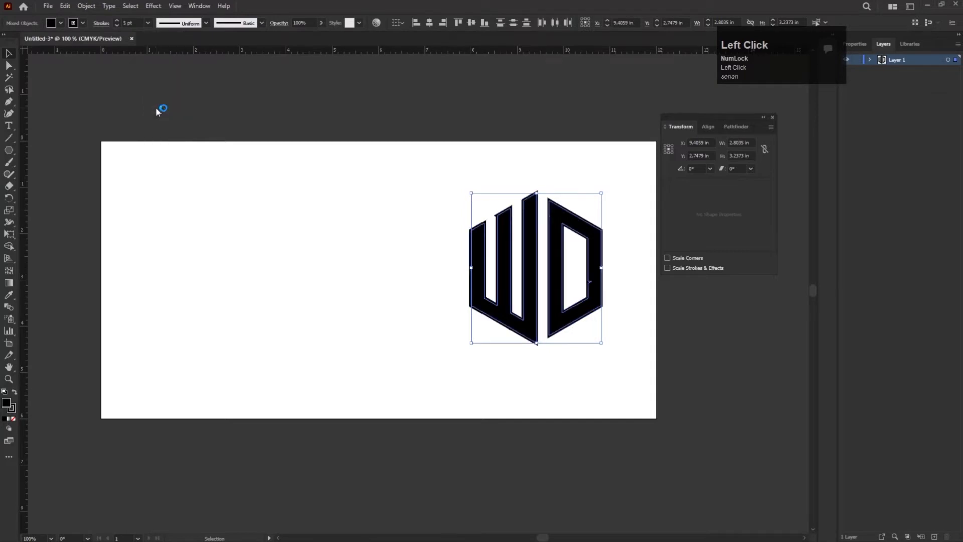
Expand the logo's fill and stroke and unite the resulting pieces with Pathfinder
click(85, 6)
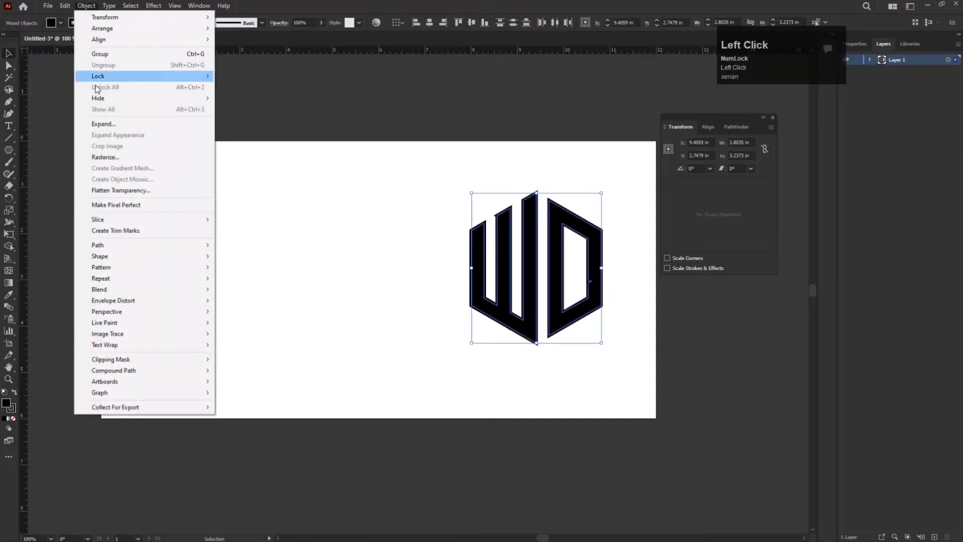
click(101, 124)
click(456, 328)
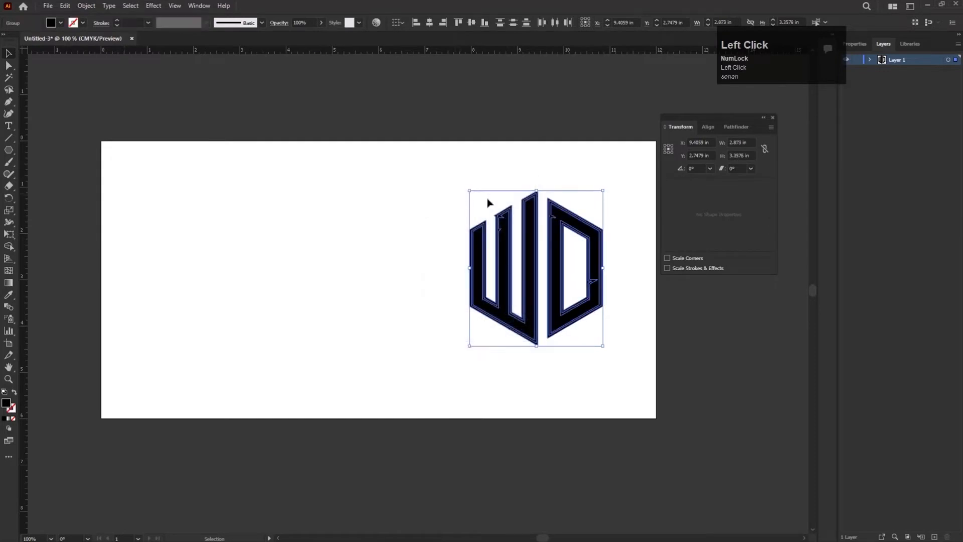
click(199, 6)
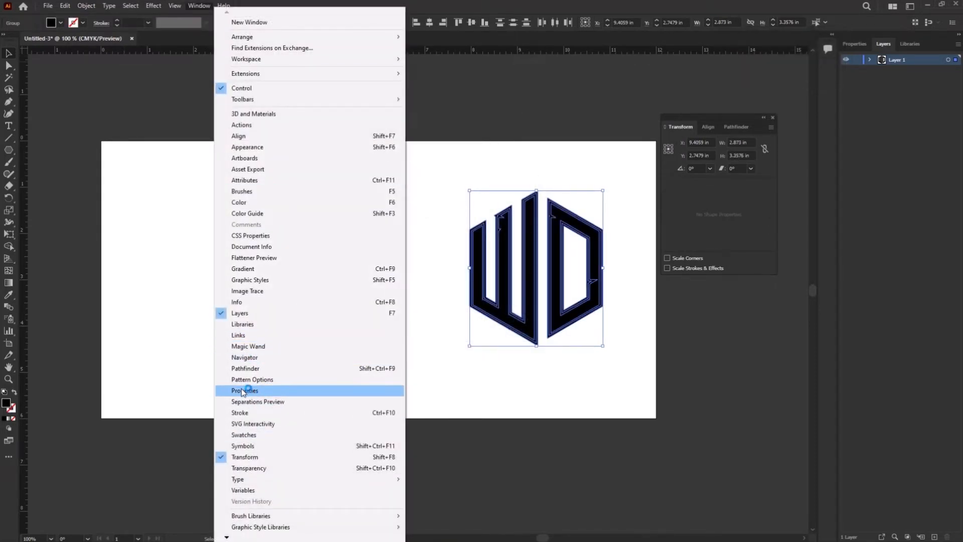
click(261, 370)
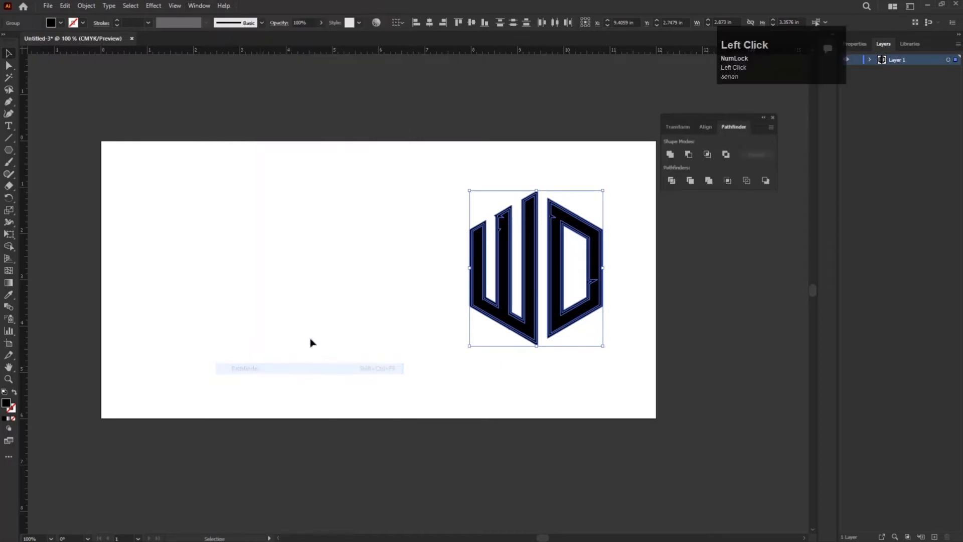
click(670, 156)
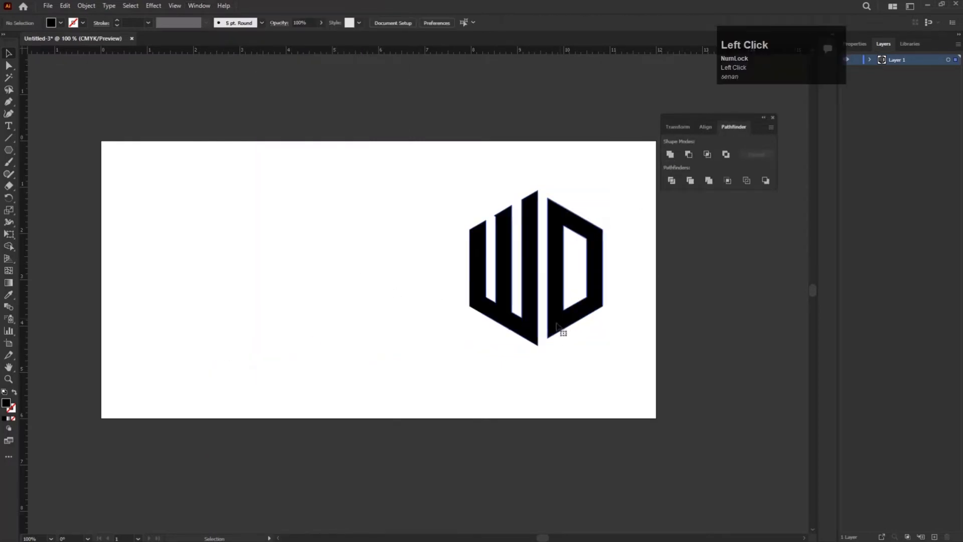
click(269, 282)
scroll(269, 282, up, 1)
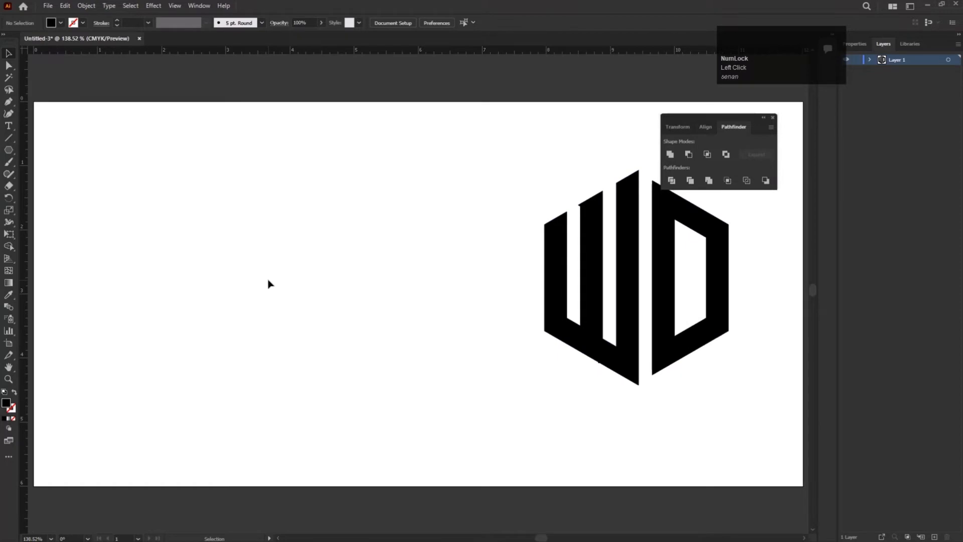
click(8, 152)
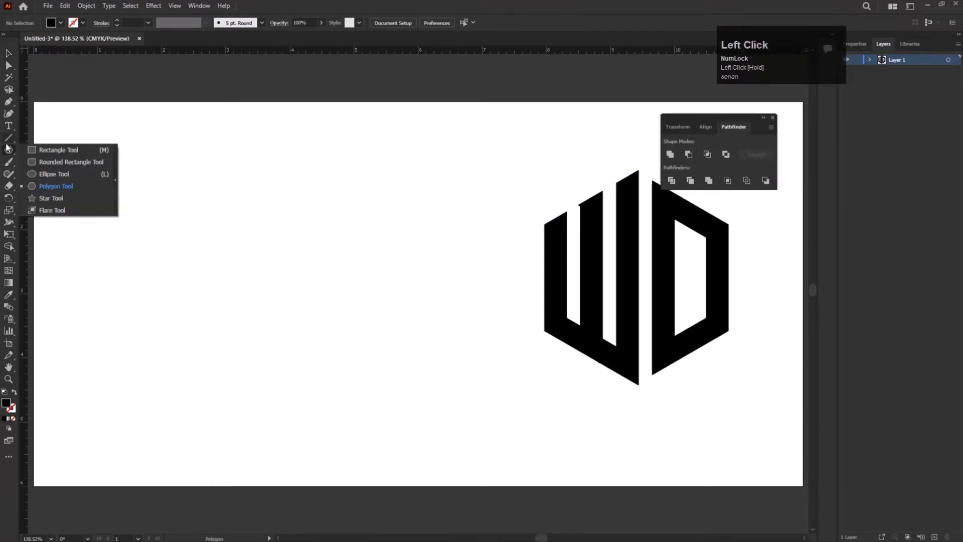
drag(139, 197, 141, 419)
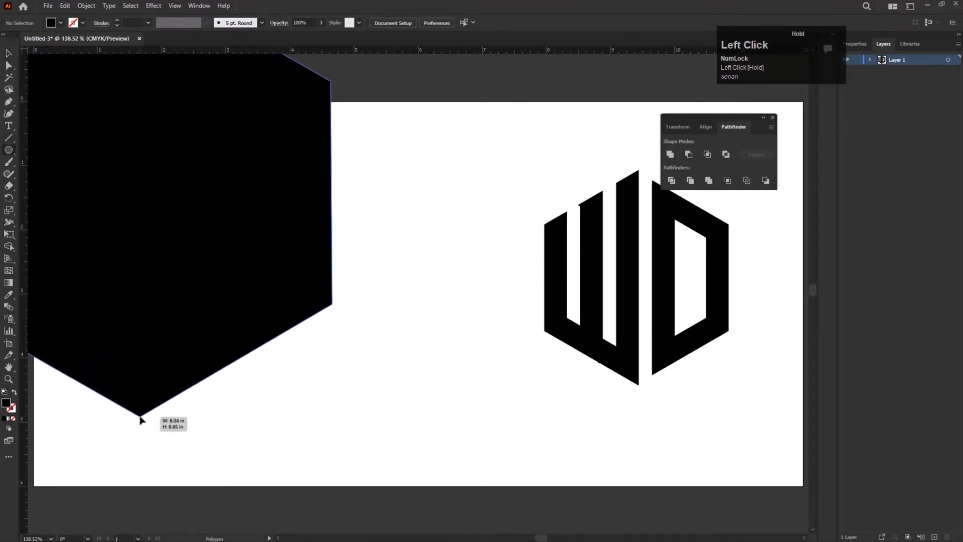
drag(167, 312, 167, 311)
key(Delete)
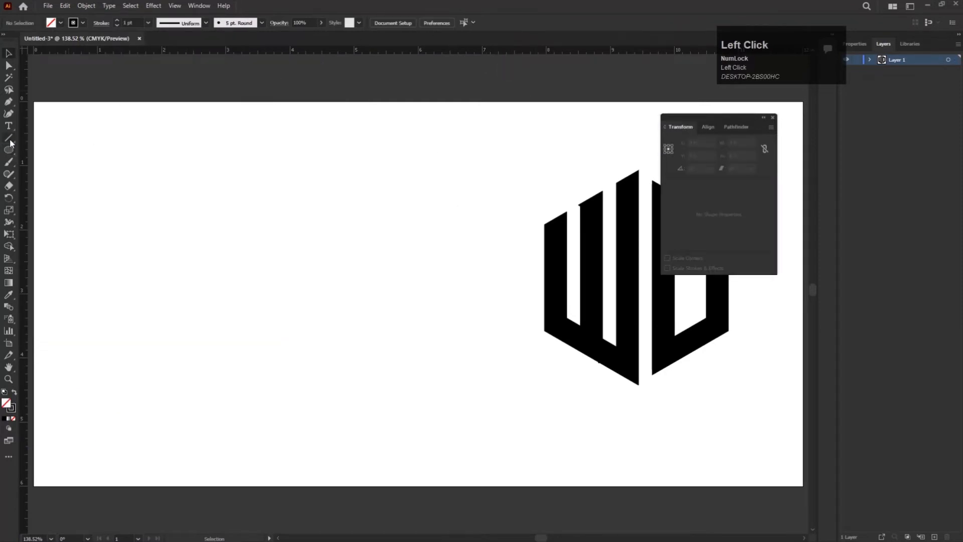
Draw a vertical line about 3.88 in long on the empty side of the artboard and copy it a short distance to its right
click(10, 142)
drag(155, 180, 155, 429)
drag(155, 305, 166, 306)
Repeat the copy at the same spacing until there are 12 parallel vertical lines
key(ctrl+d)
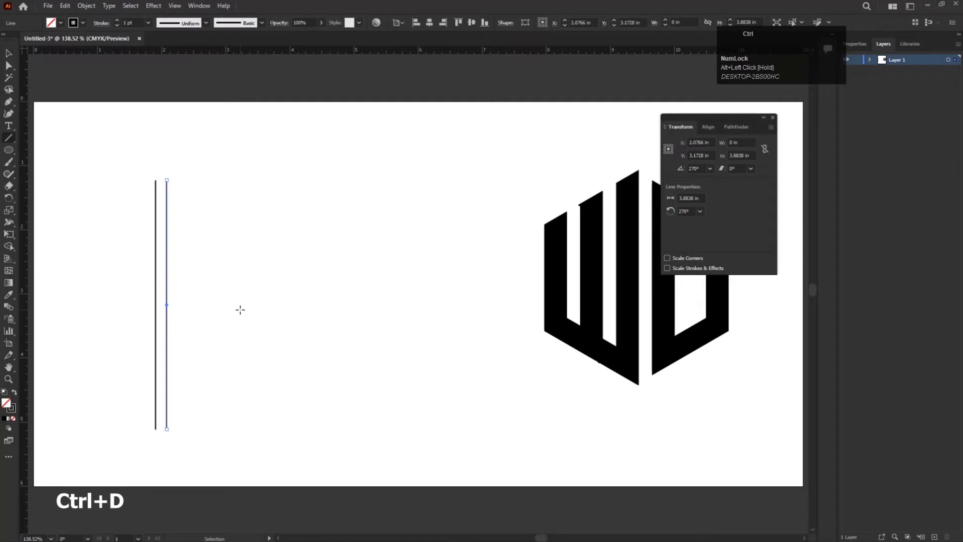
key(ctrl+d)
key(ctrl+d)
key(ctrl+d)
key(ctrl+d)
key(ctrl+d)
key(ctrl+d)
key(ctrl+d)
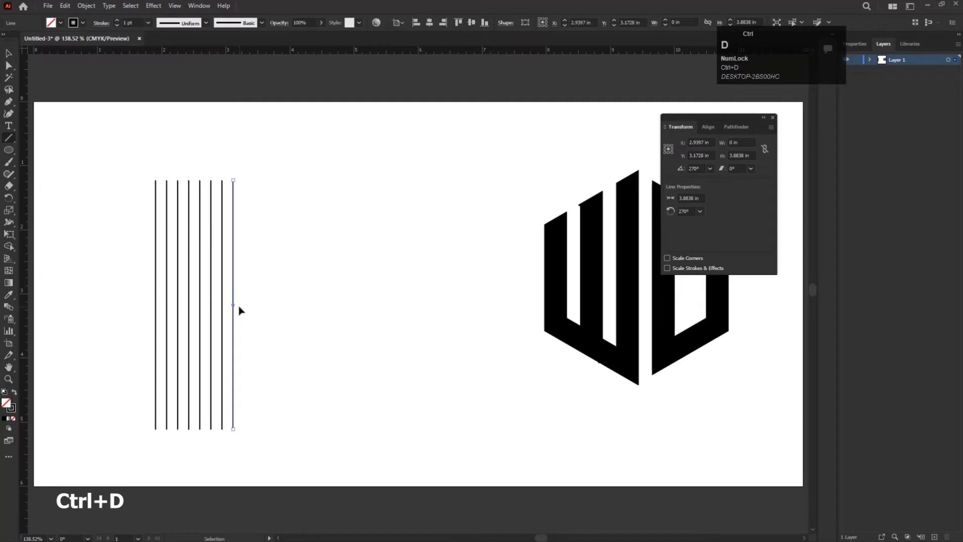
key(ctrl+d)
key(ctrl+d)
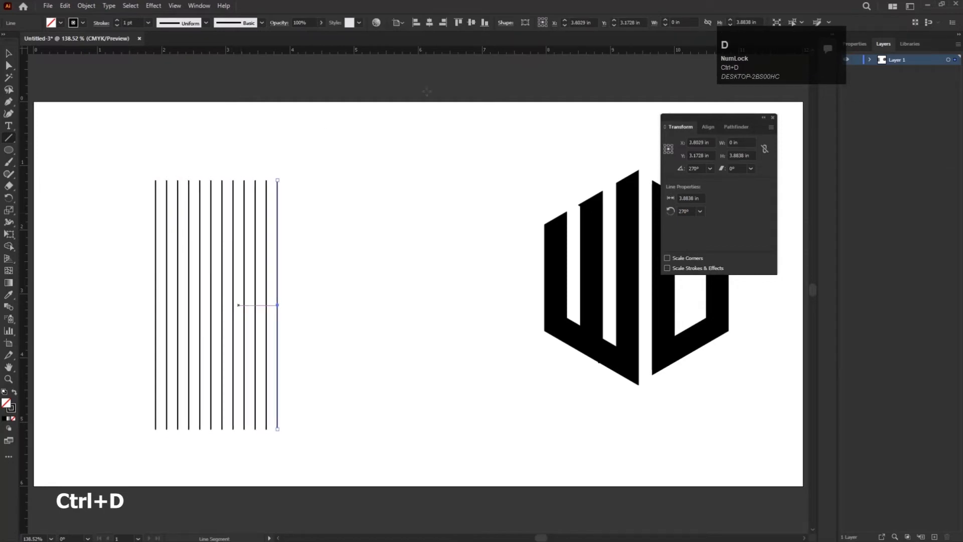
Select all 12 vertical lines and stretch them upward to a height of about 4.15 in
click(10, 55)
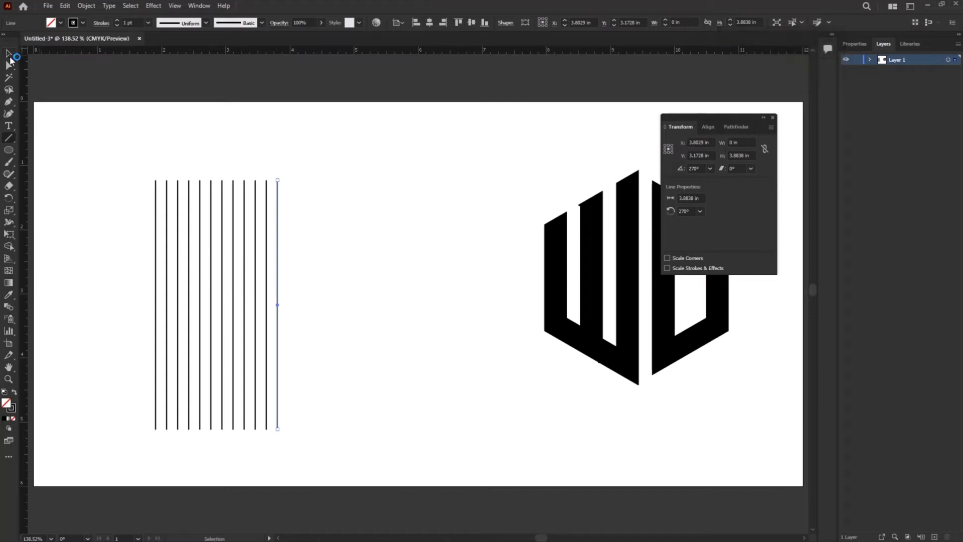
drag(348, 354, 123, 144)
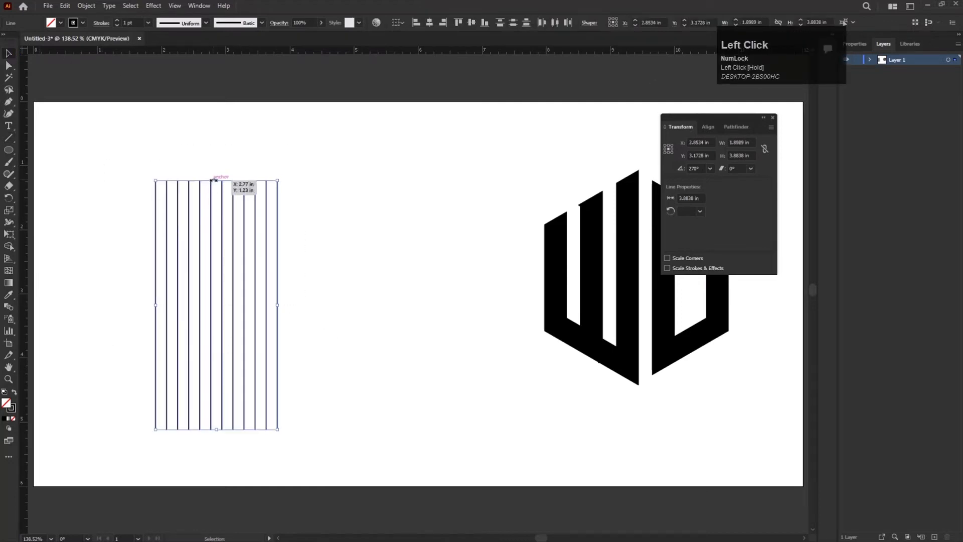
drag(216, 180, 212, 164)
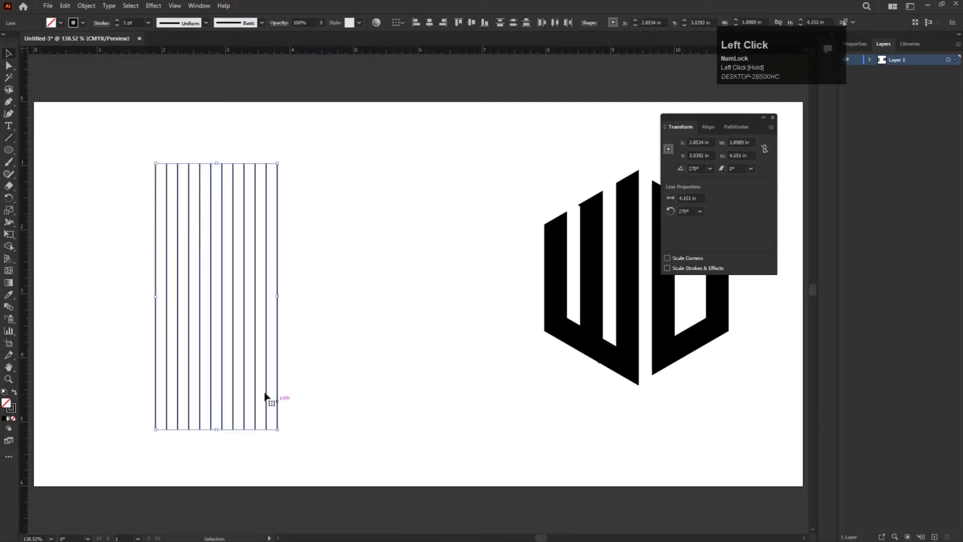
Copy the vertical lines, paste them in place, and set the copy's angle to 0° to form a crossed grid
click(66, 5)
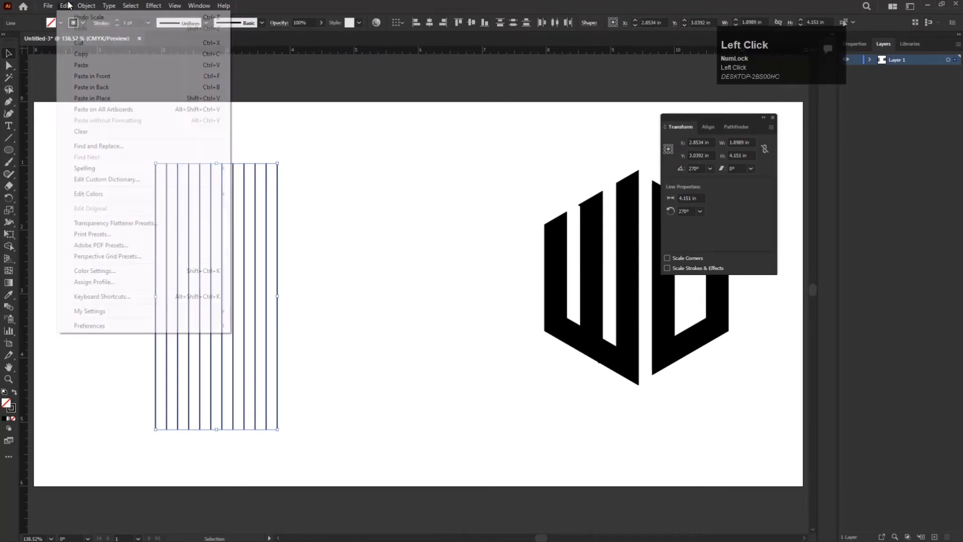
click(80, 58)
click(65, 6)
click(90, 98)
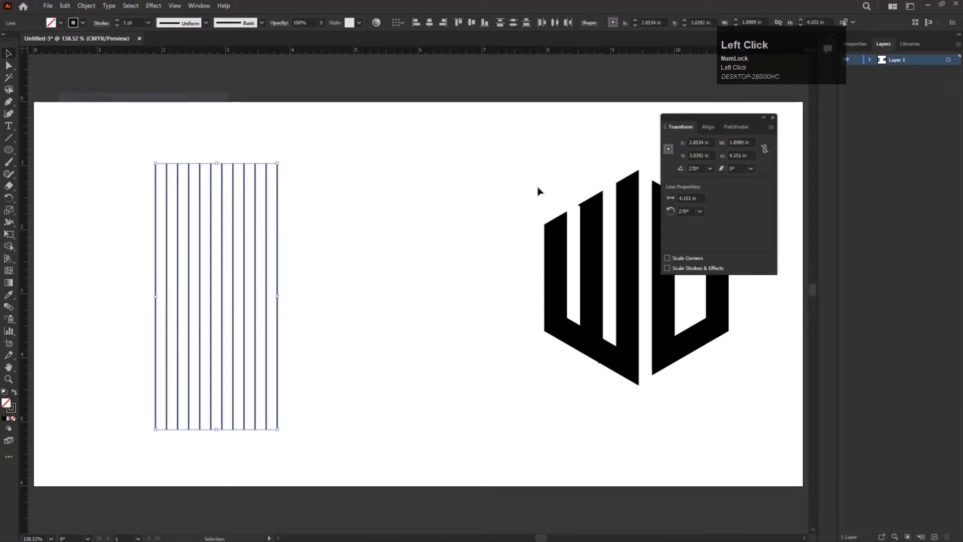
click(709, 169)
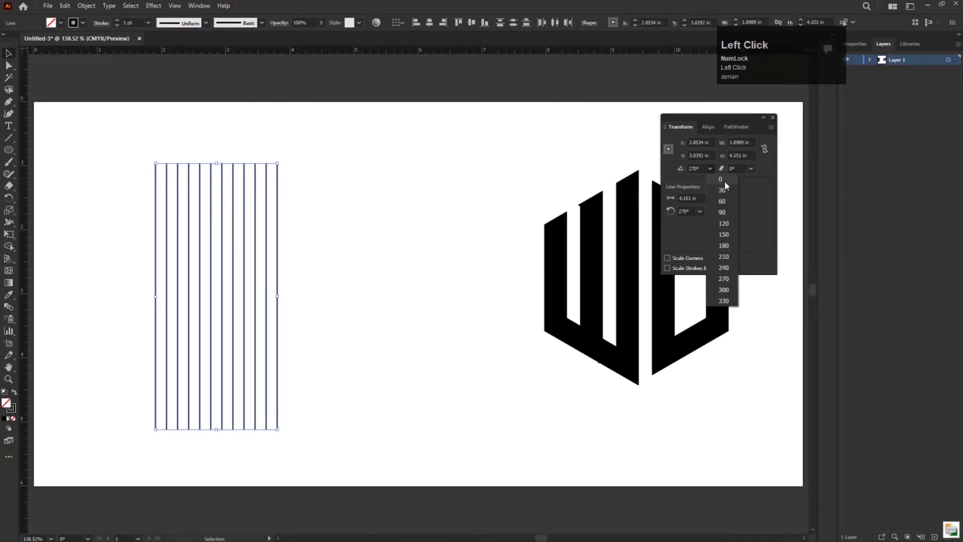
click(724, 180)
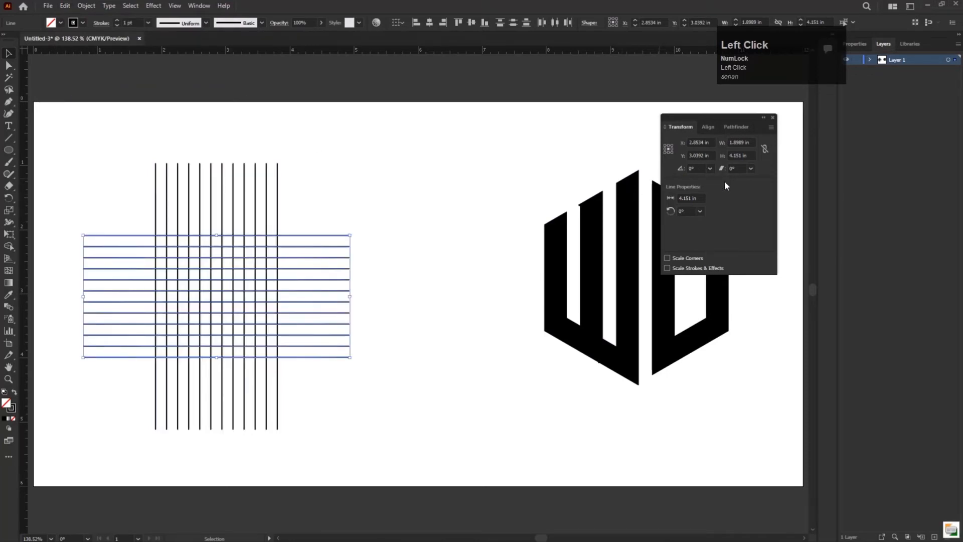
Draw a circle and fit it to the outer lines of the central grid square, about 1.90 in in diameter
click(8, 151)
mouse_move(195, 266)
mouse_down()
mouse_move(296, 354)
mouse_move(283, 354)
mouse_up()
click(9, 53)
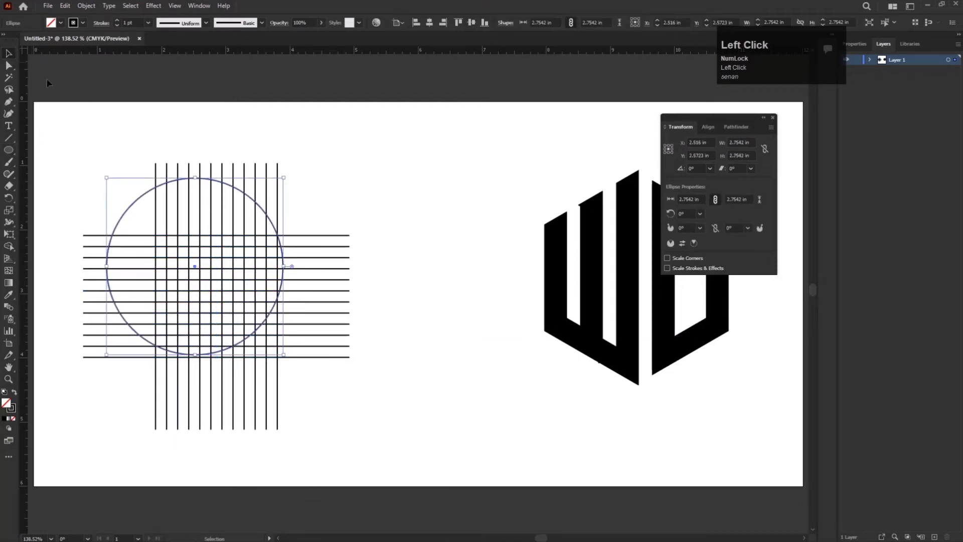
drag(195, 179, 216, 235)
drag(274, 299, 280, 297)
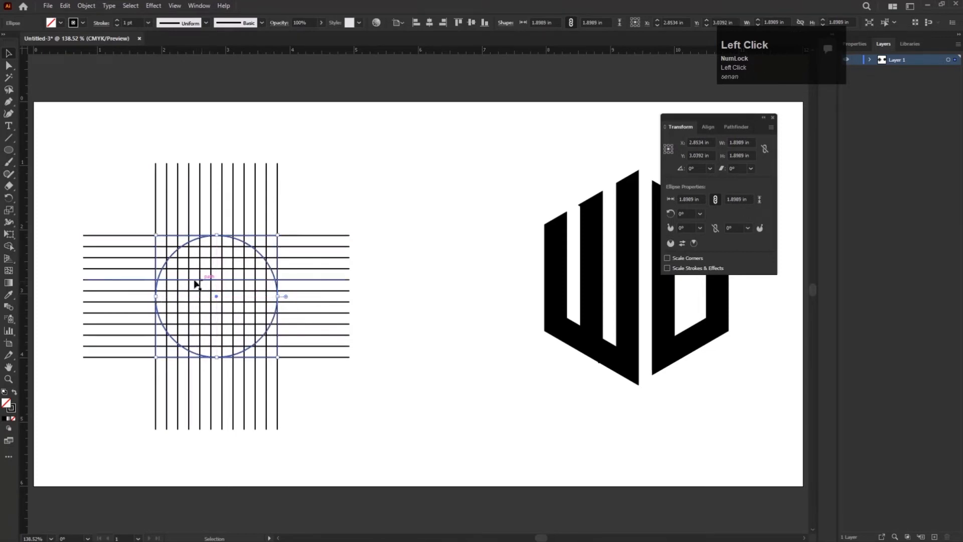
Add a second circle about 1.55 in in diameter, concentric with the first and one grid cell inside it
click(9, 149)
drag(200, 273, 258, 330)
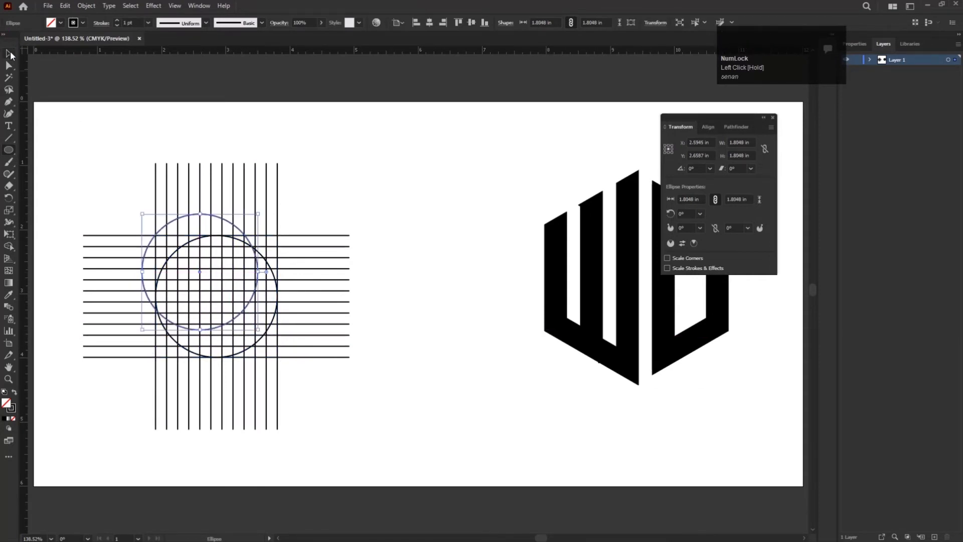
click(9, 53)
click(164, 208)
drag(184, 221, 208, 249)
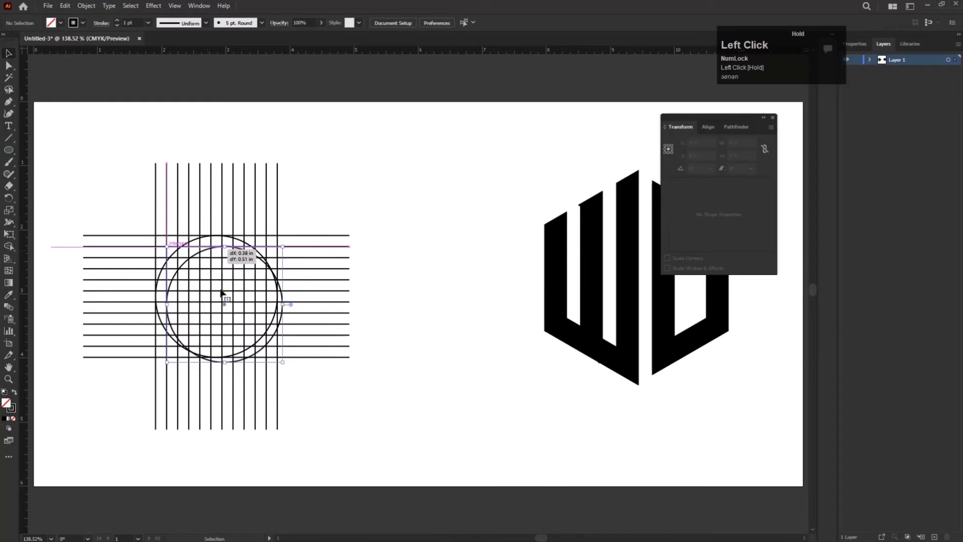
drag(224, 362, 223, 346)
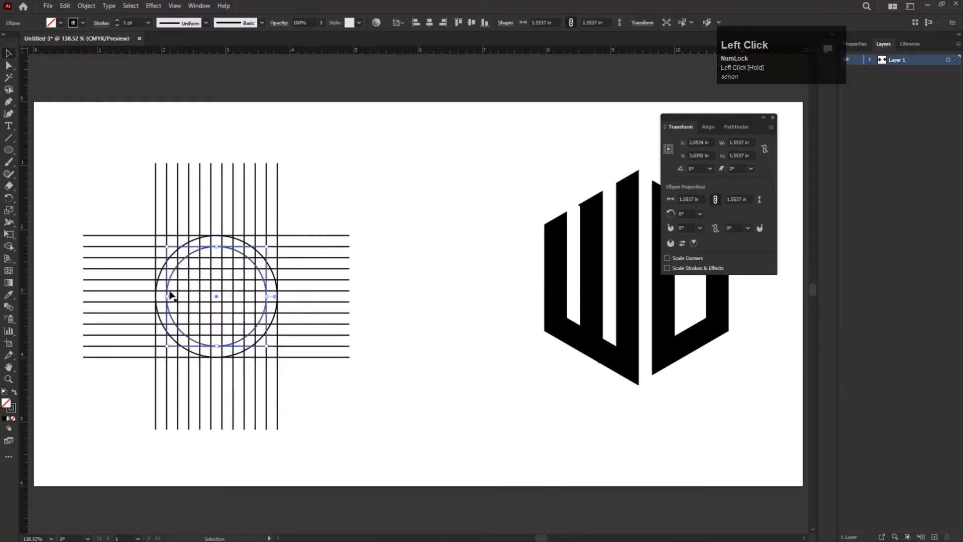
Select the grid and both circles, swap to a black fill without stroke, and merge the W's middle stem with Shape Builder
drag(92, 155, 426, 457)
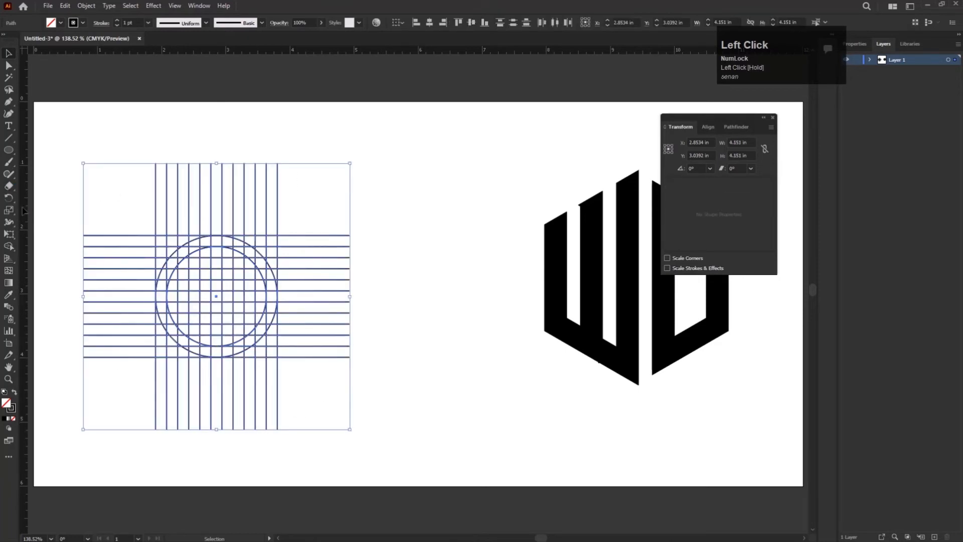
click(8, 245)
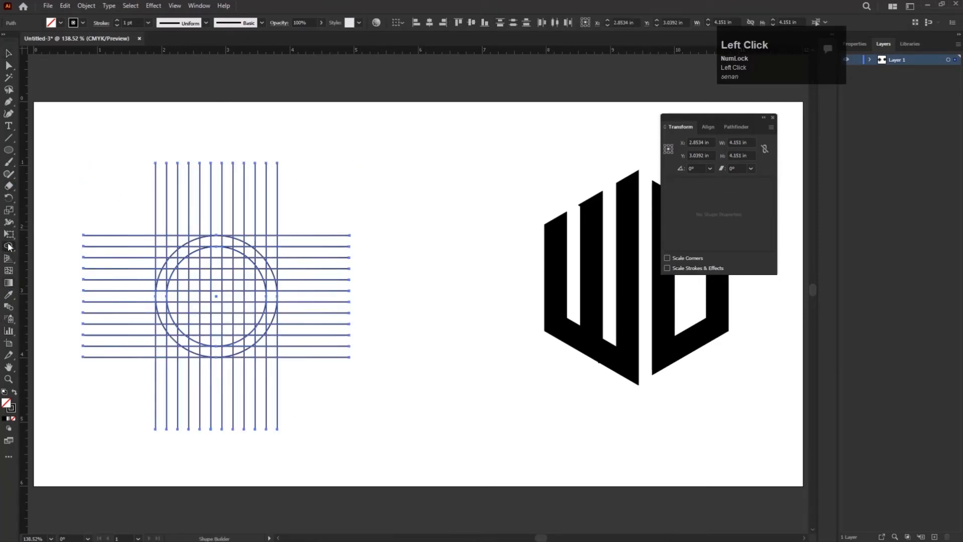
click(14, 393)
scroll(189, 284, up, 4)
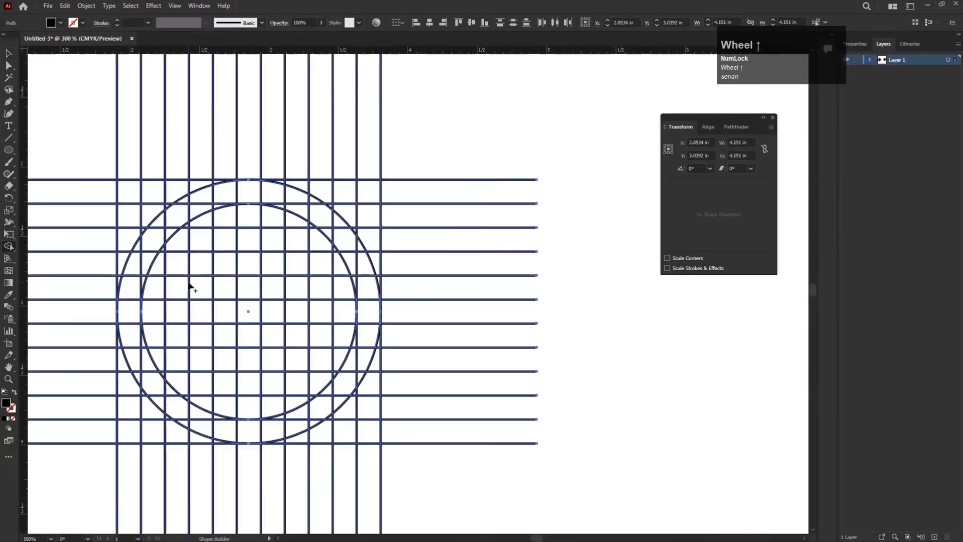
scroll(266, 297, down, 3)
key(space)
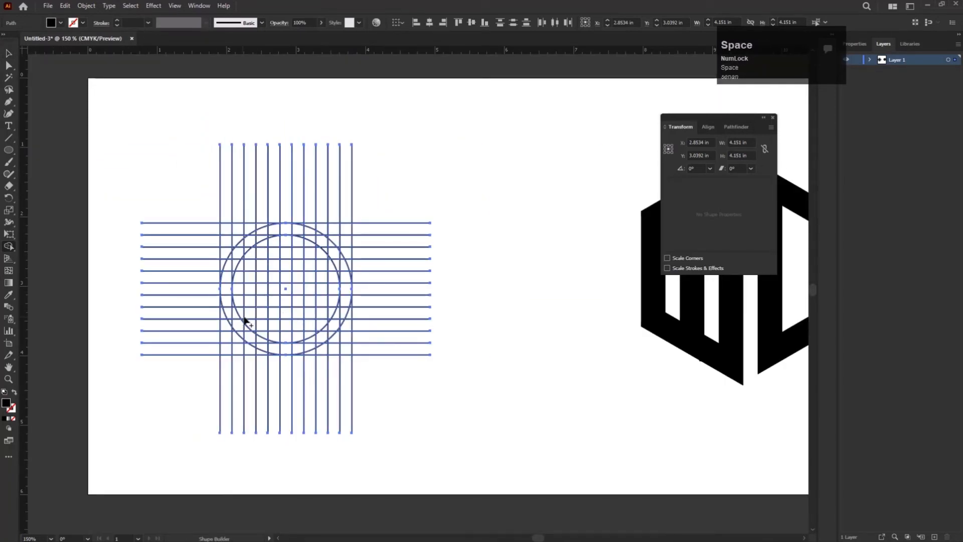
click(253, 240)
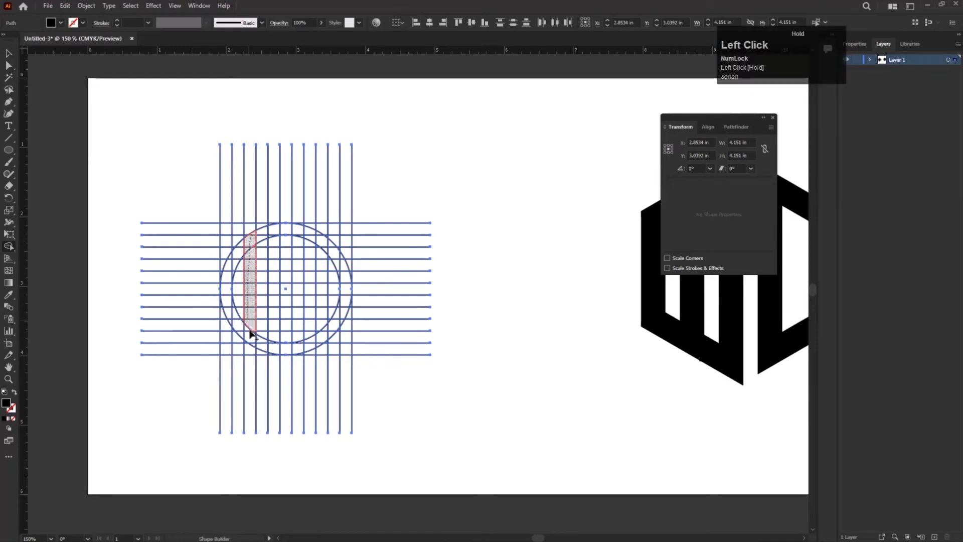
drag(253, 343, 257, 350)
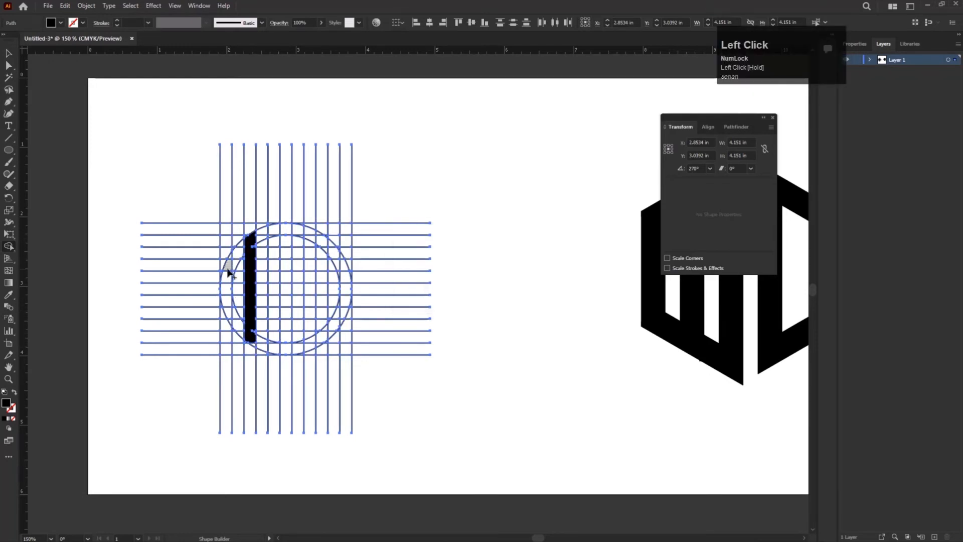
Merge the W's curved left edge and right stem, and the cells of the D's stem and arc between the circles
drag(249, 337, 279, 351)
drag(274, 230, 278, 294)
key(ctrl+z)
drag(273, 232, 279, 350)
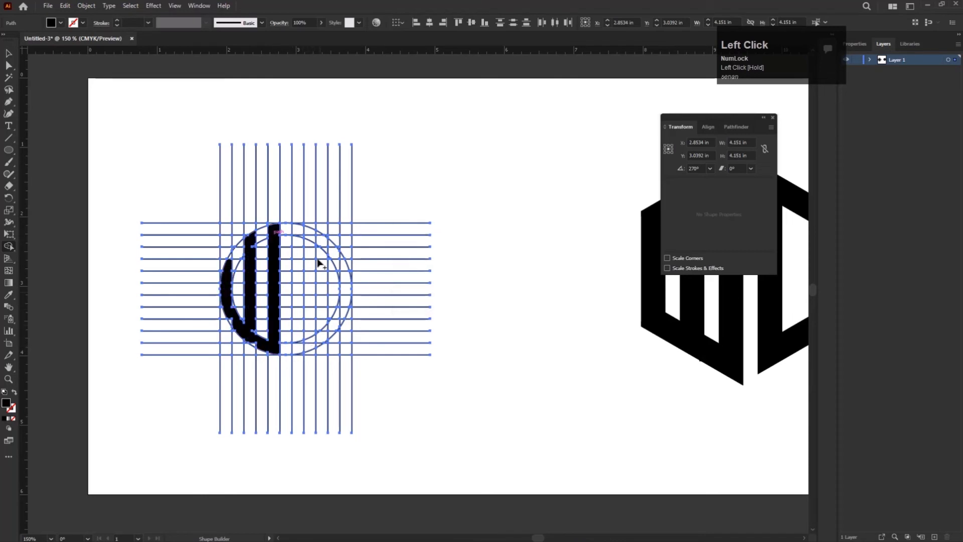
drag(298, 254, 299, 353)
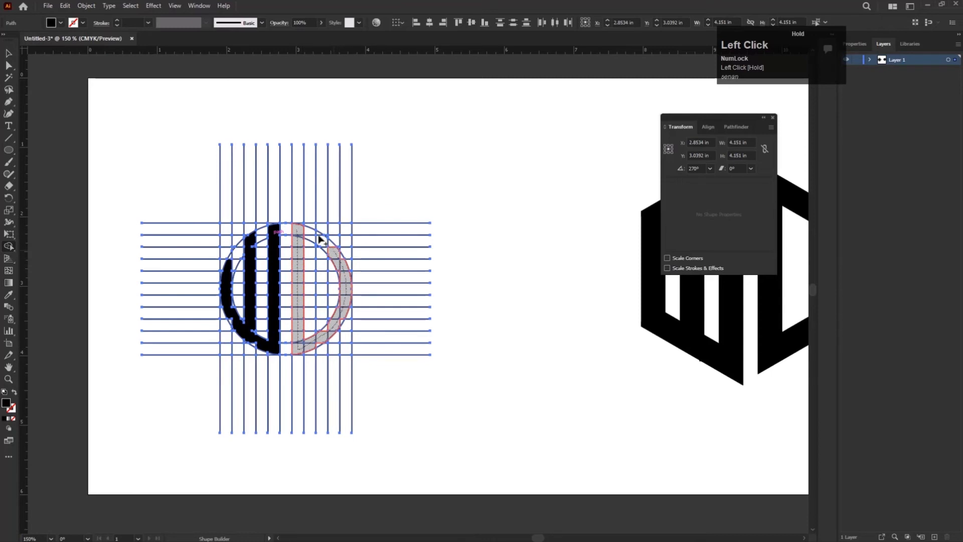
drag(296, 235, 296, 235)
Merge the leftover slivers along the W's curved edges and stem ends into the W with Shape Builder
scroll(258, 266, up, 2)
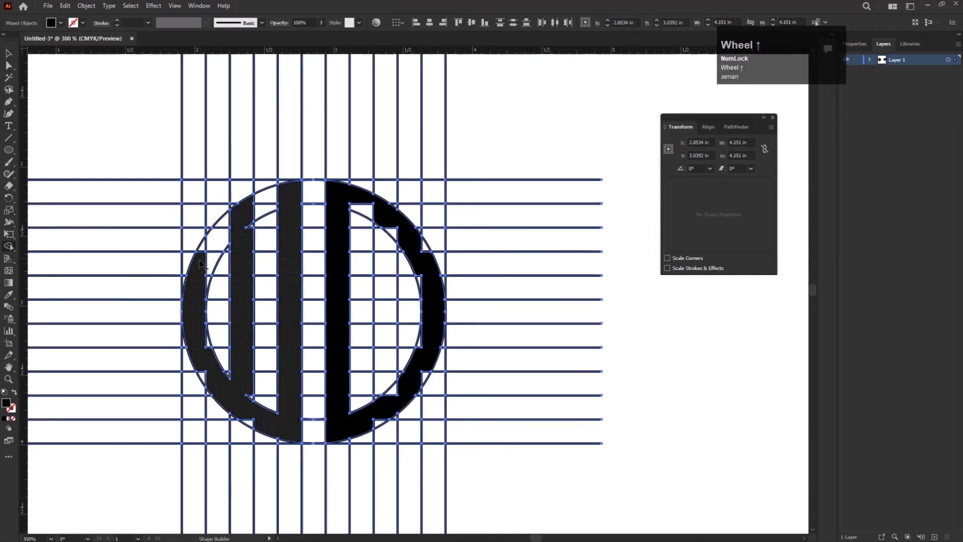
scroll(190, 375, up, 1)
mouse_move(215, 367)
mouse_down()
mouse_move(212, 330)
mouse_move(232, 371)
mouse_up()
drag(267, 437, 278, 443)
drag(270, 403, 277, 431)
drag(281, 173, 242, 270)
drag(280, 310, 267, 197)
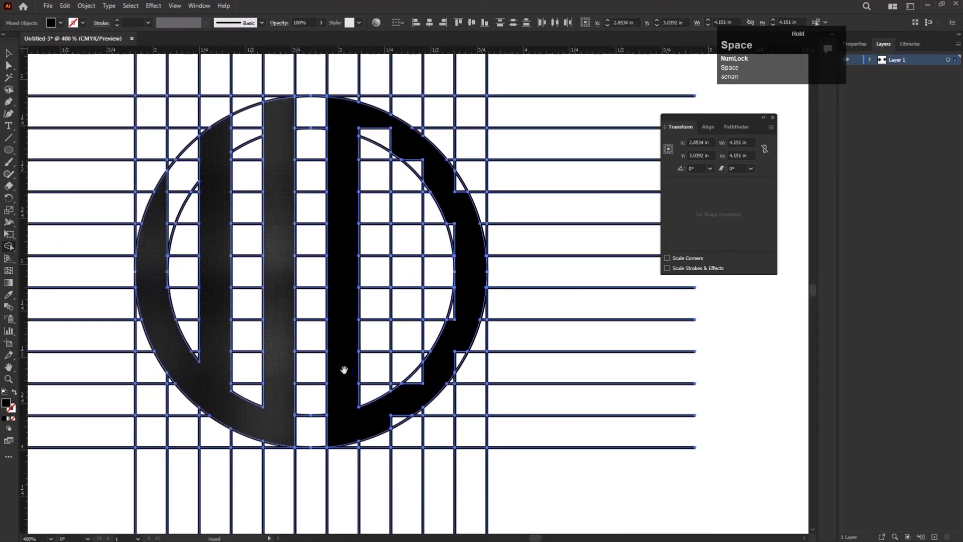
Clean up the D's stepped inner and outer edges with Shape Builder so they follow the two circles
drag(375, 403, 329, 415)
click(361, 433)
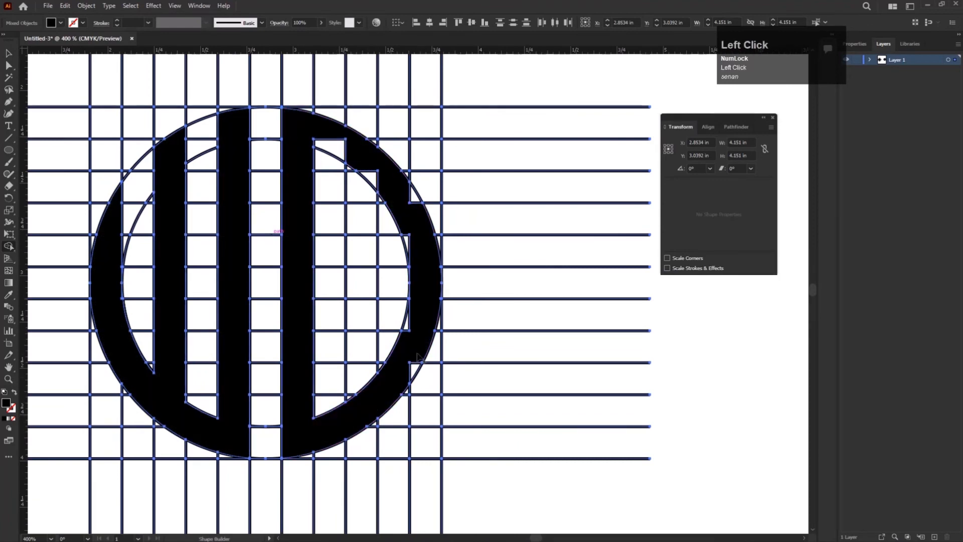
scroll(407, 324, up, 2)
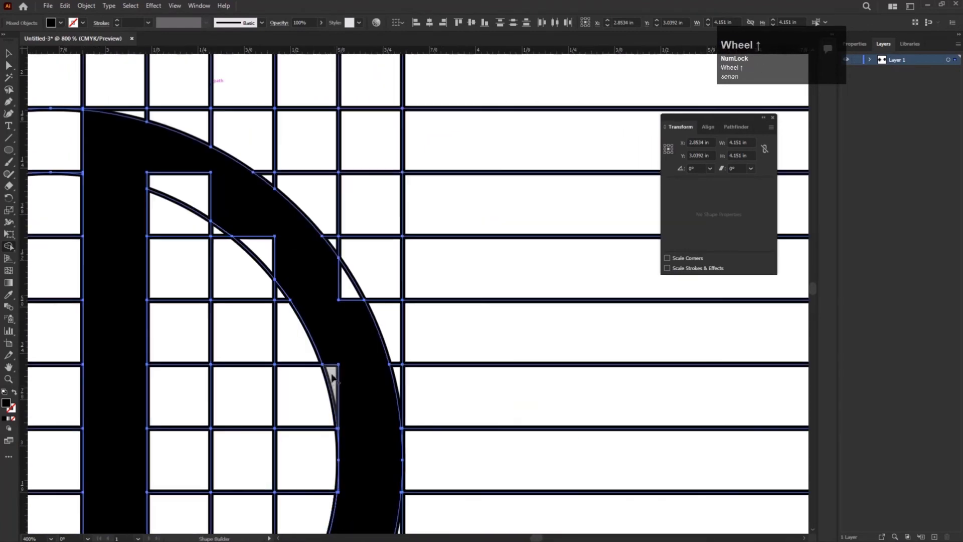
drag(331, 284, 348, 285)
drag(287, 261, 258, 255)
drag(331, 361, 451, 496)
drag(295, 305, 313, 331)
scroll(344, 365, down, 3)
drag(347, 358, 336, 228)
Move the circular WD shape out of the grid toward the hexagonal logo and delete the leftover lines and circles
click(8, 53)
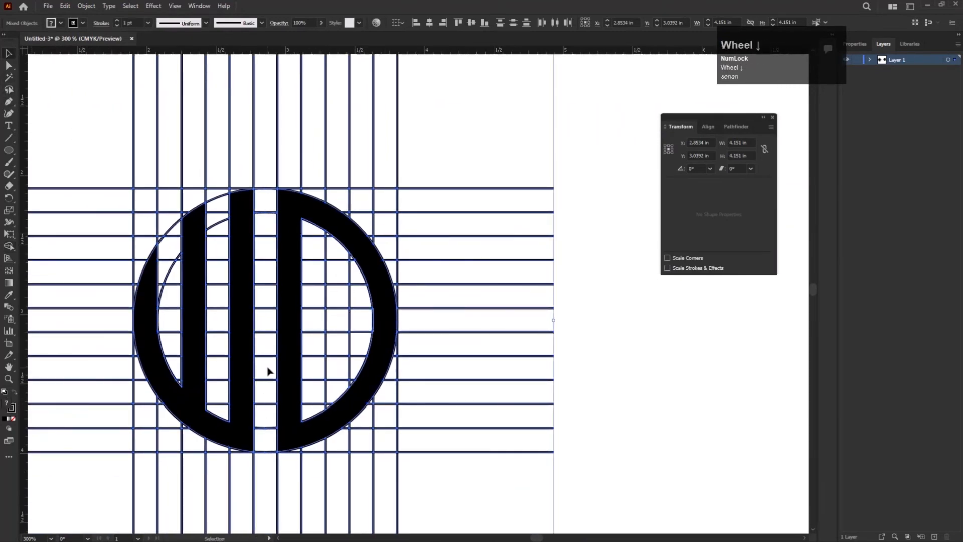
scroll(269, 370, down, 2)
click(466, 406)
scroll(303, 408, down, 3)
scroll(243, 383, up, 3)
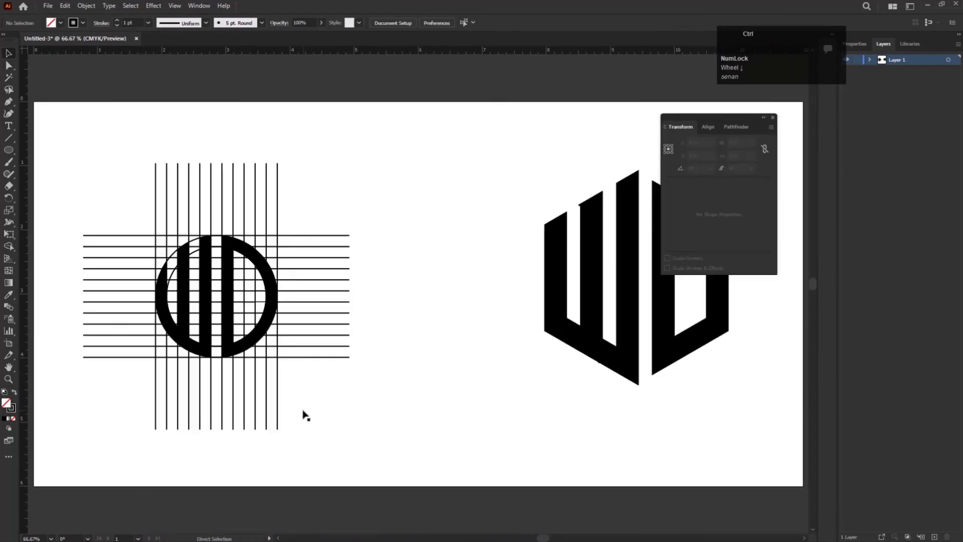
click(207, 353)
drag(208, 353, 454, 343)
drag(74, 147, 304, 431)
key(Delete)
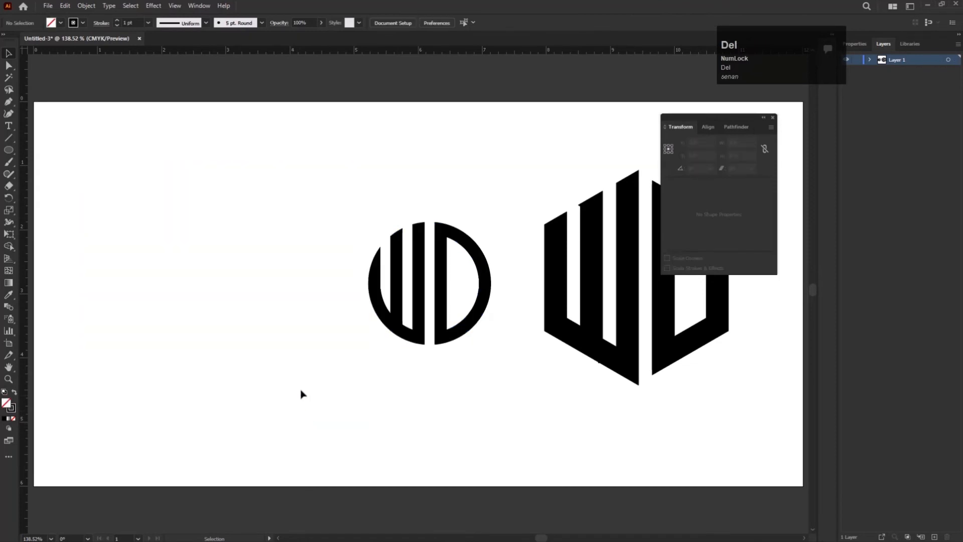
Enlarge the circular WD logo to about 2.77 by 2.76 in and set its stroke weight to 5 pt
click(410, 343)
scroll(420, 368, down, 1)
drag(471, 335, 382, 373)
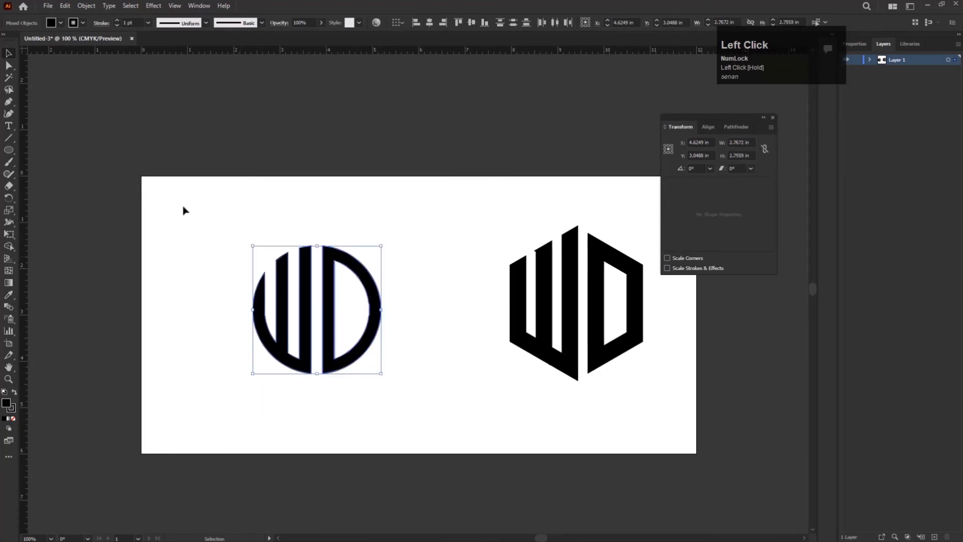
click(149, 23)
click(162, 110)
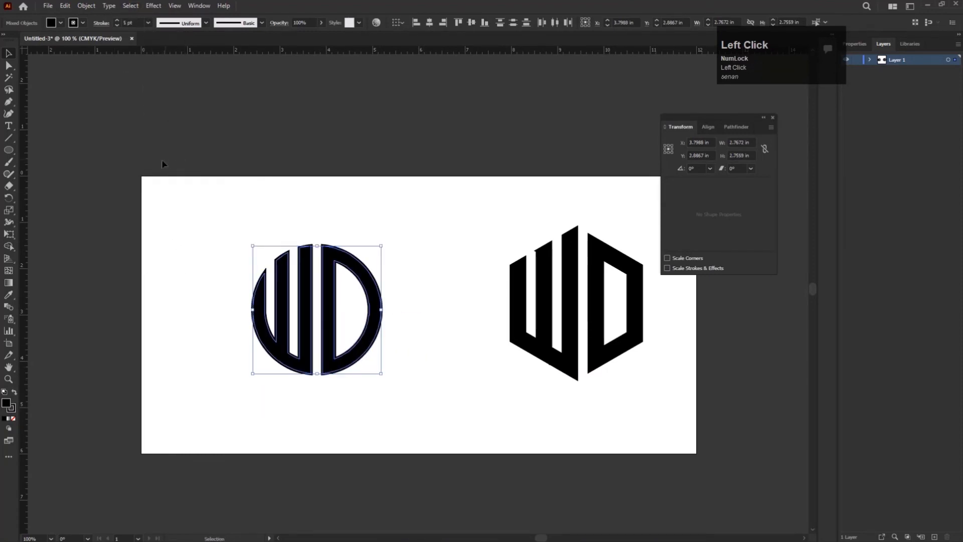
Expand the fill and stroke of the circular WD logo
click(91, 6)
click(104, 124)
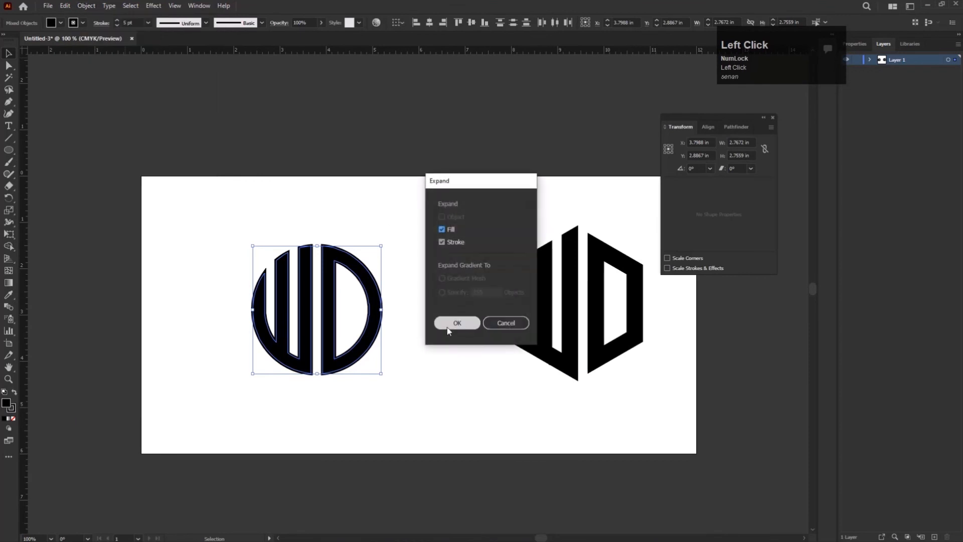